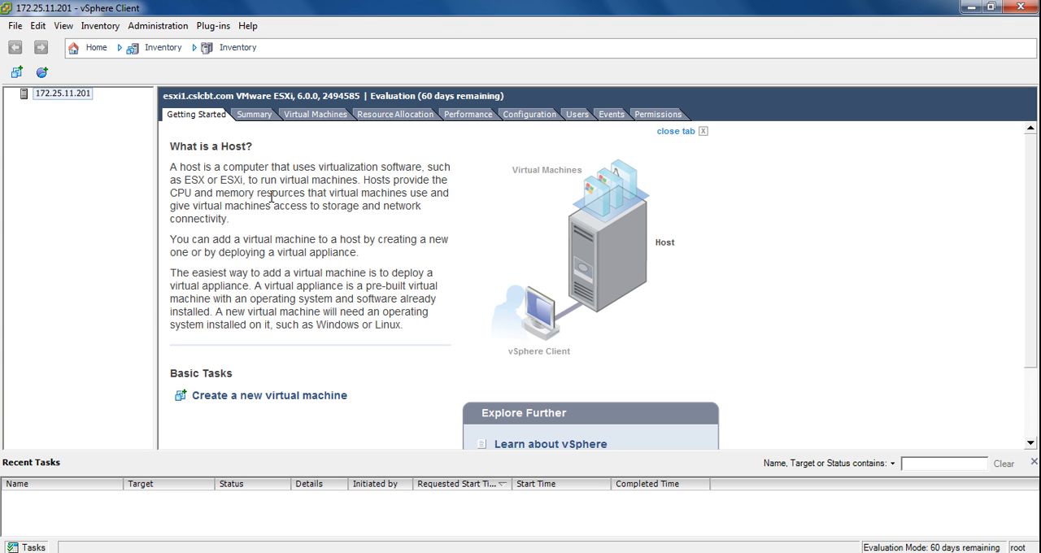
Review the host's summary, virtual machines and resource allocation pages, and return to the Getting Started page.
left_click(253, 116)
left_click(318, 115)
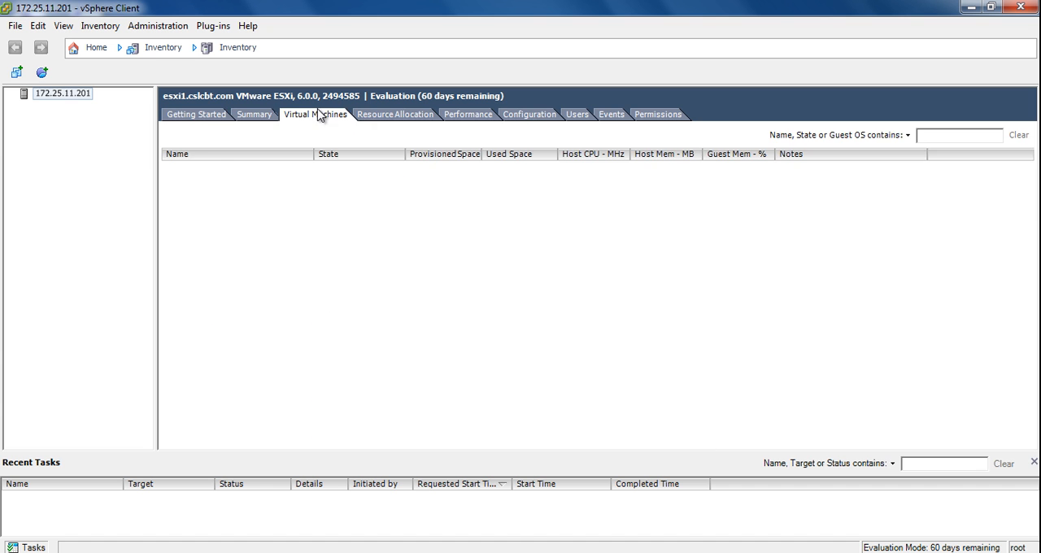
left_click(370, 115)
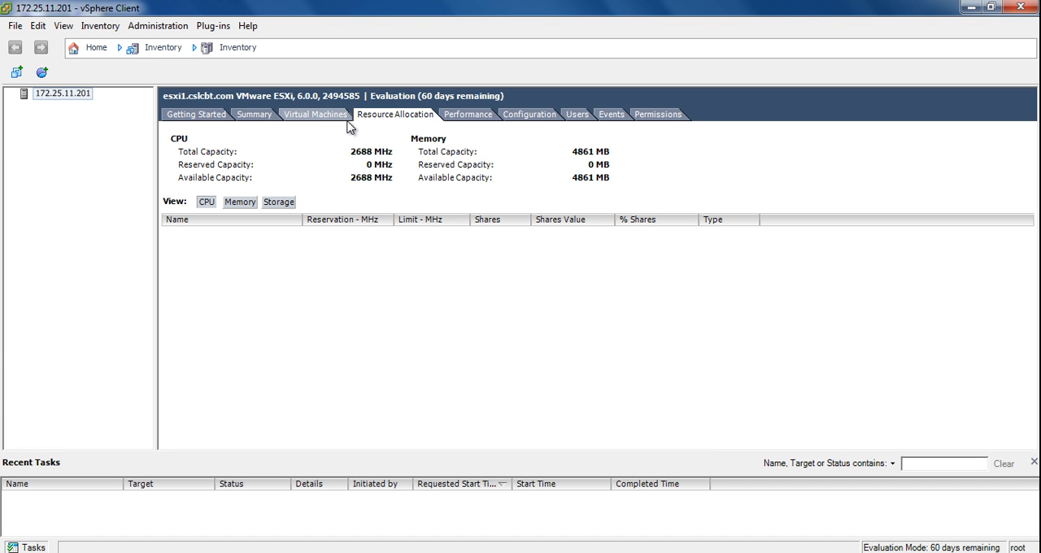
left_click(265, 117)
left_click(203, 119)
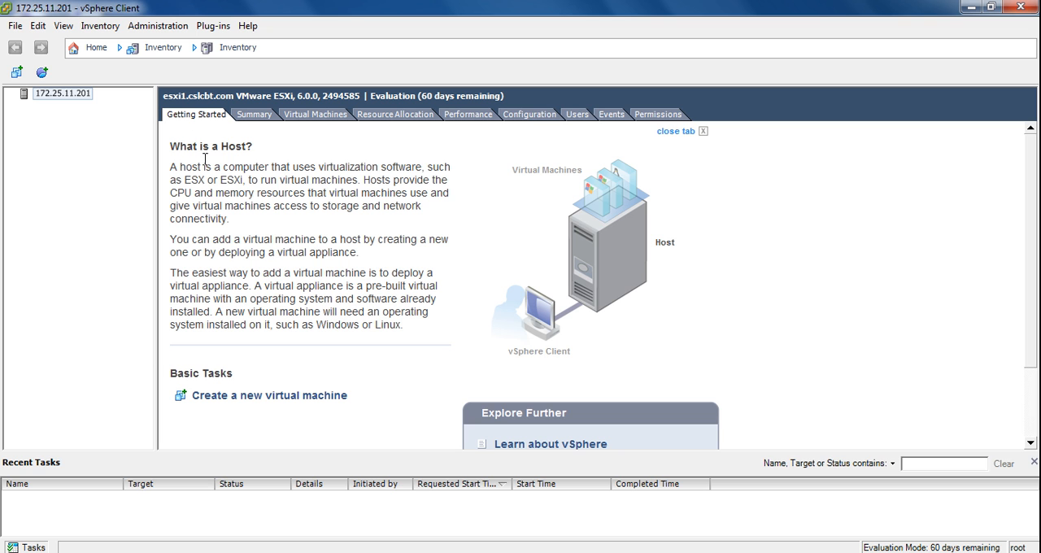
Start creating a new virtual machine on the host using the Custom configuration.
right_click(73, 92)
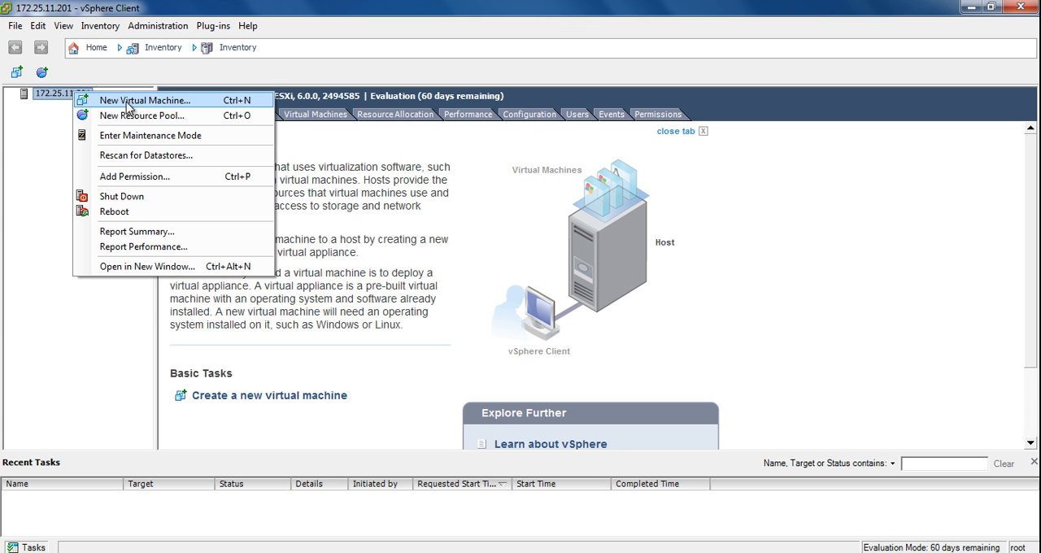
left_click(457, 193)
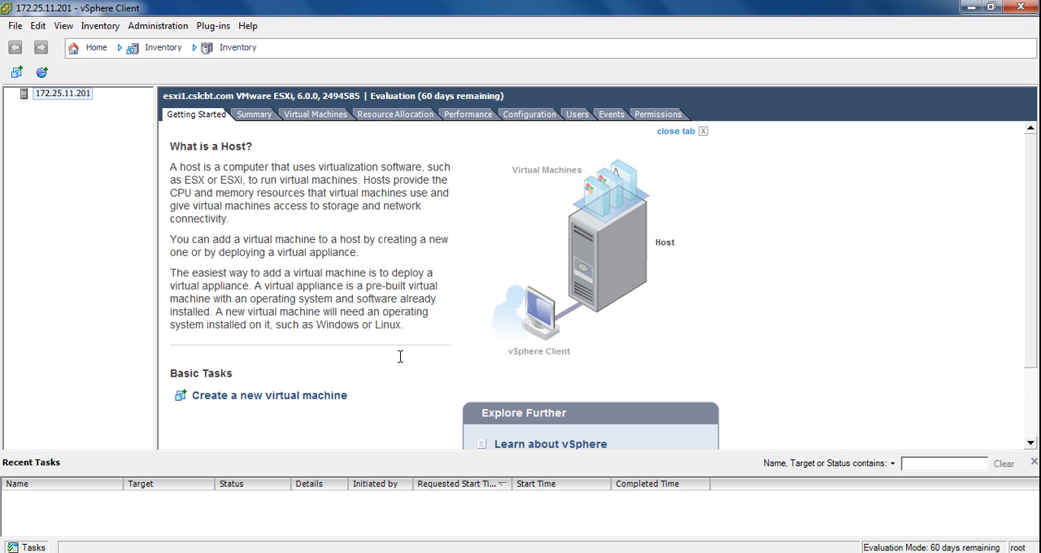
left_click(249, 398)
left_click_drag(344, 30, 268, 16)
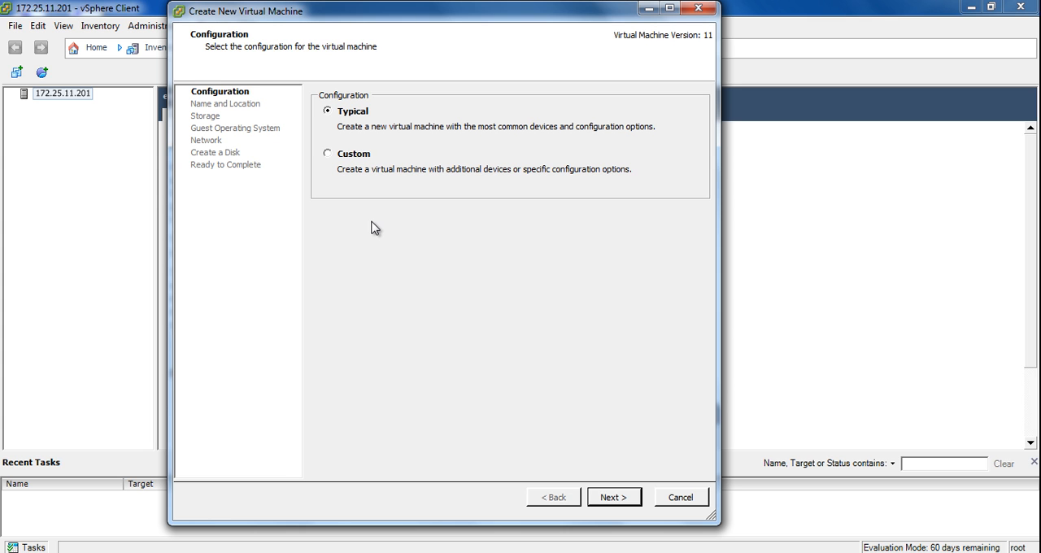
left_click(327, 155)
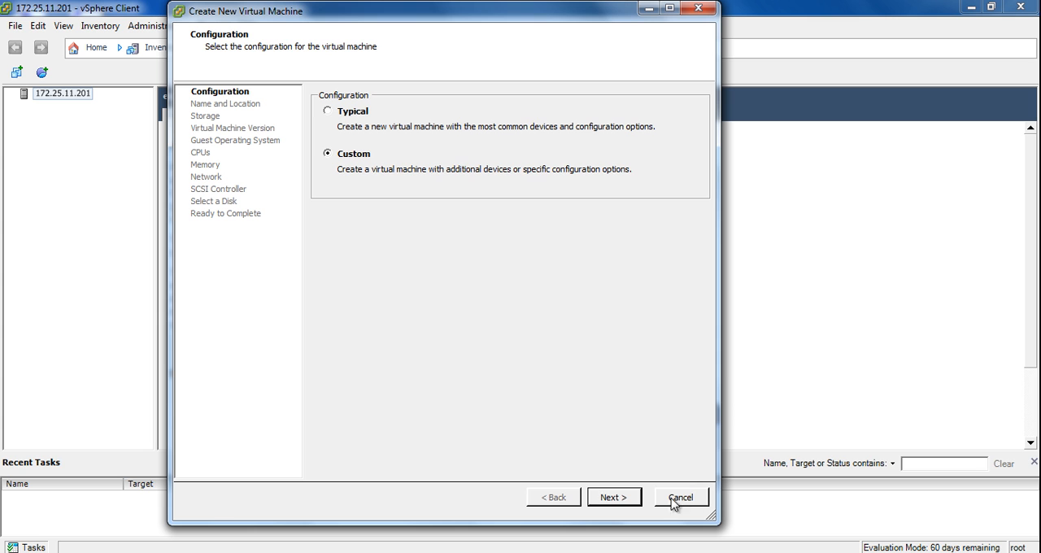
left_click(615, 497)
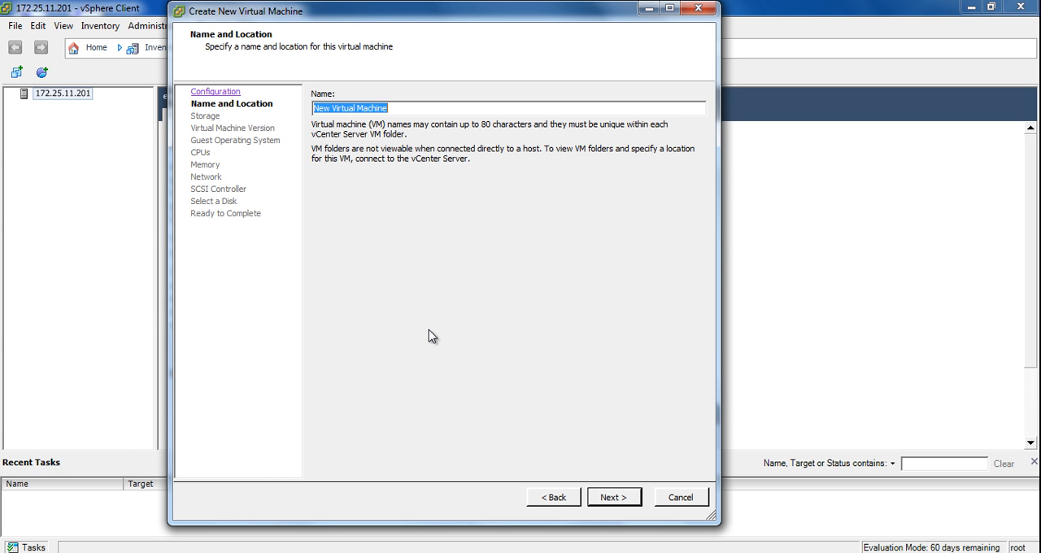
Name the virtual machine windows-7 and accept datastore1 as its storage with virtual machine version 11.
type("Wi")
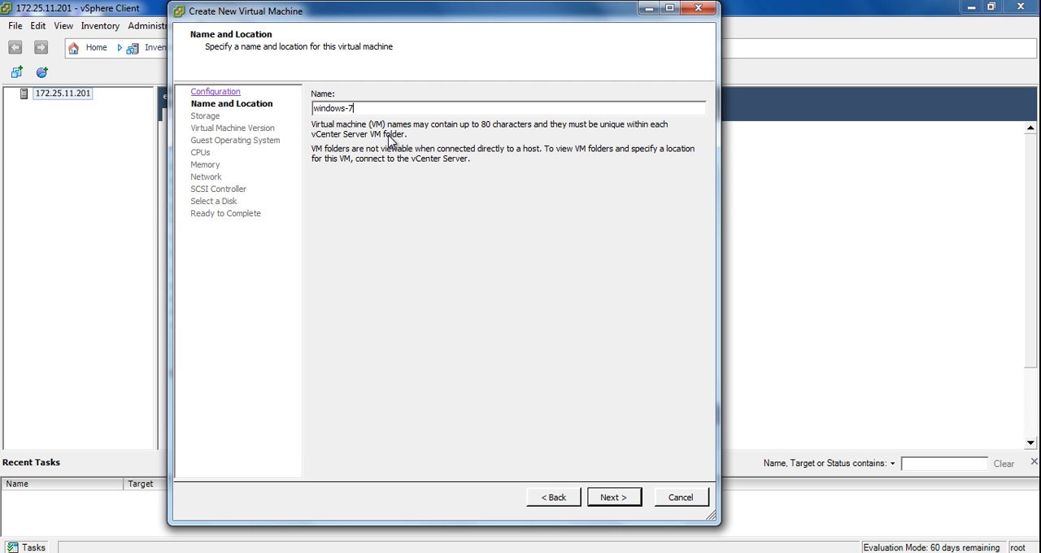
left_click(609, 504)
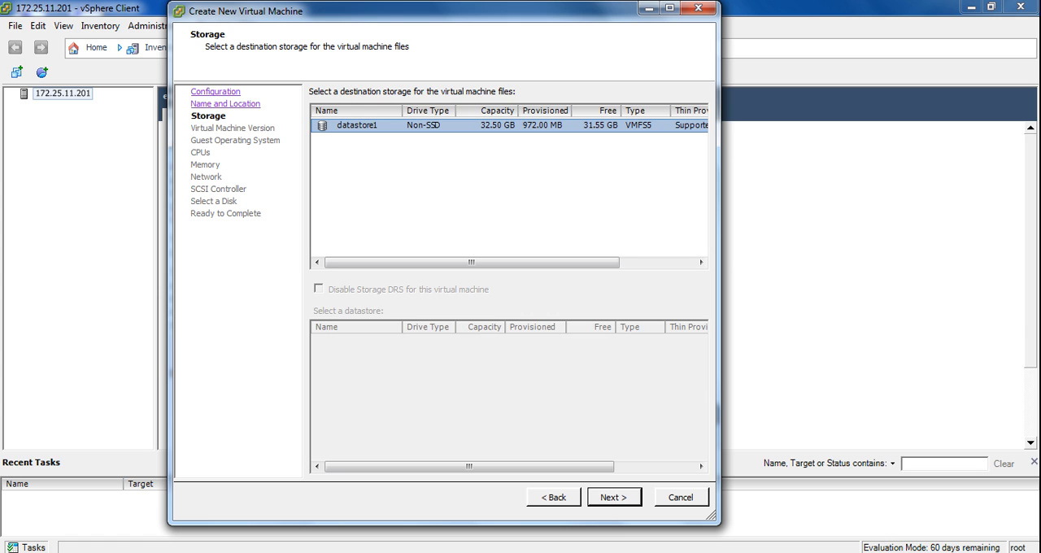
left_click(612, 500)
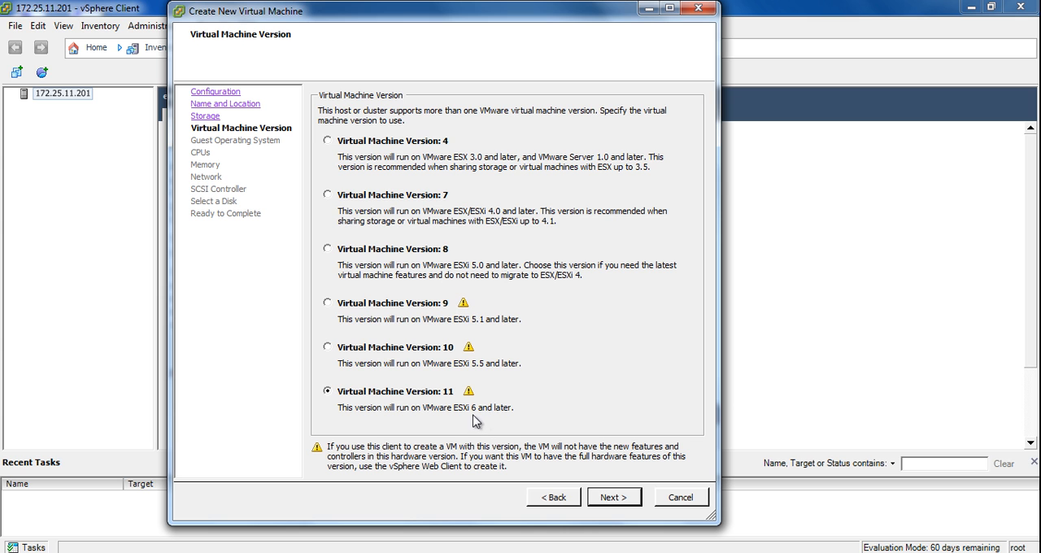
left_click(611, 497)
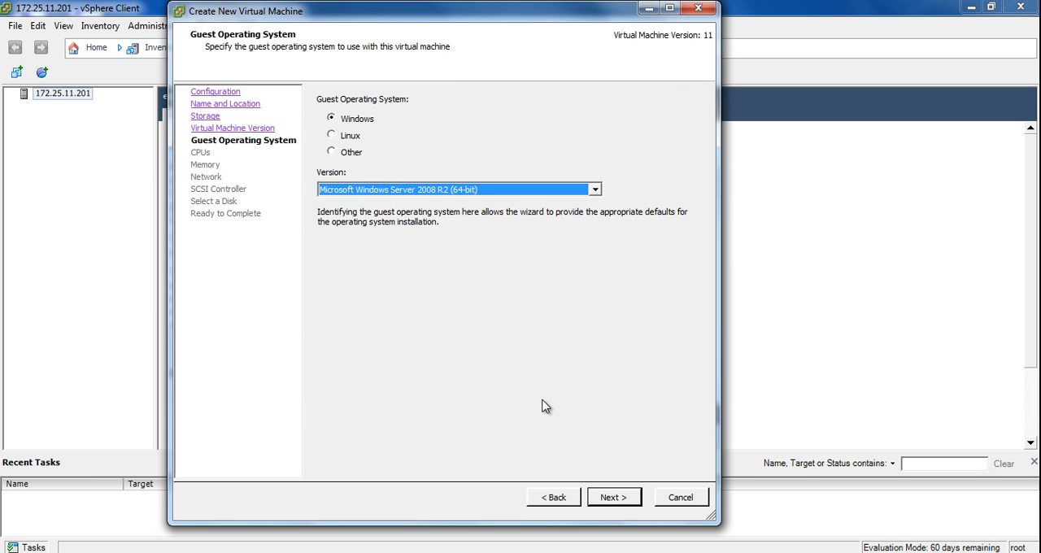
Examine the guest operating system versions offered for the Other and Linux families.
left_click(335, 152)
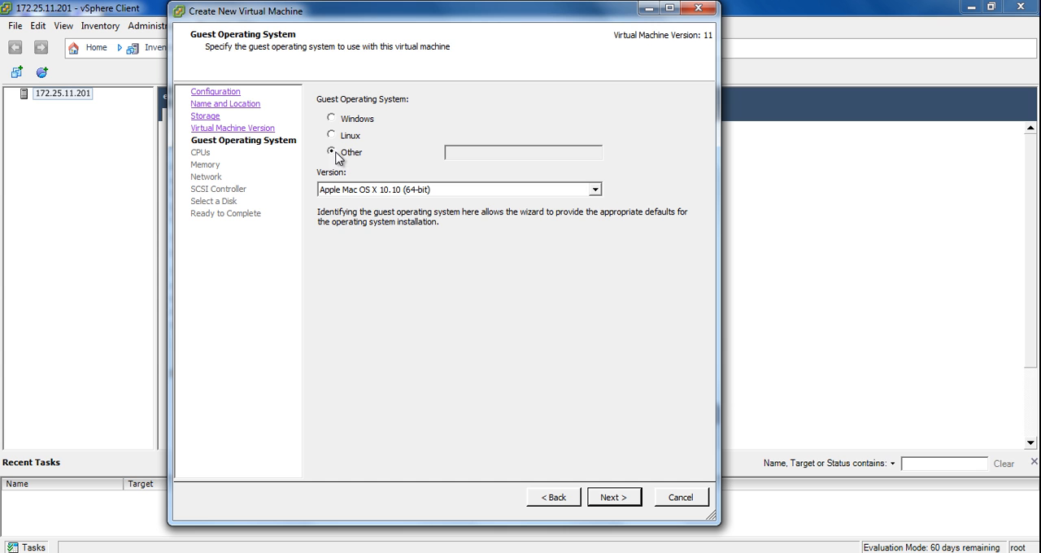
left_click(394, 190)
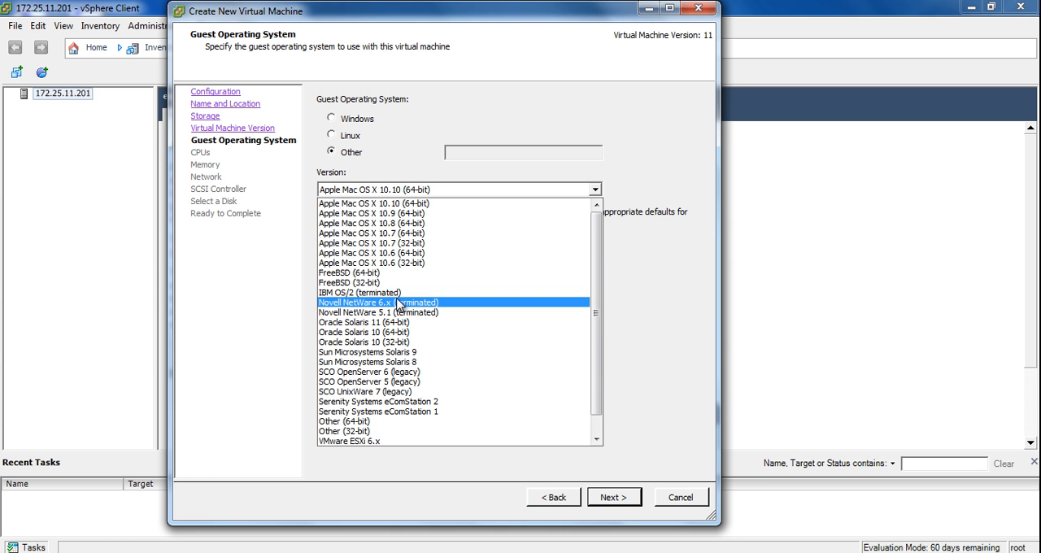
scroll(382, 321, "down", 2)
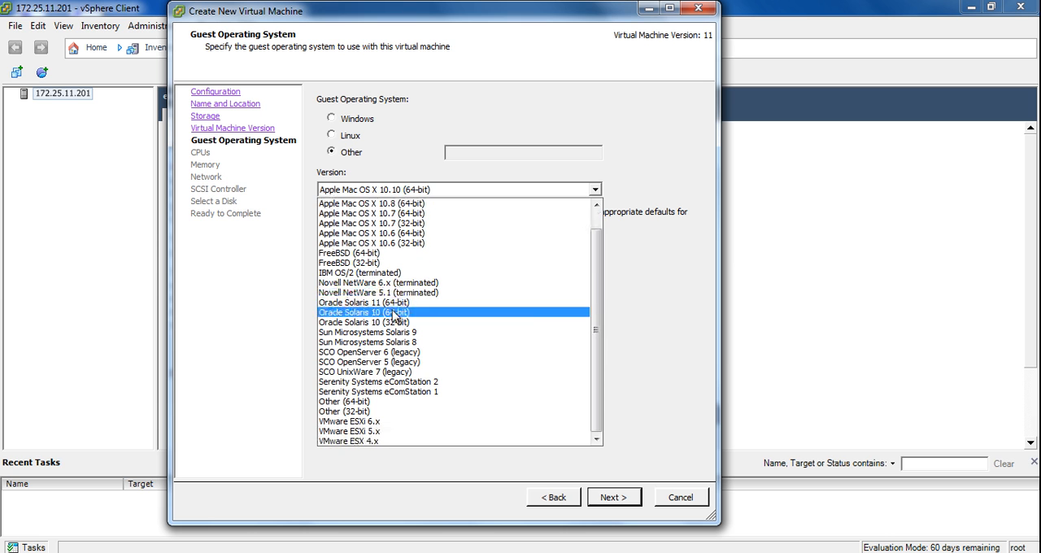
left_click(694, 318)
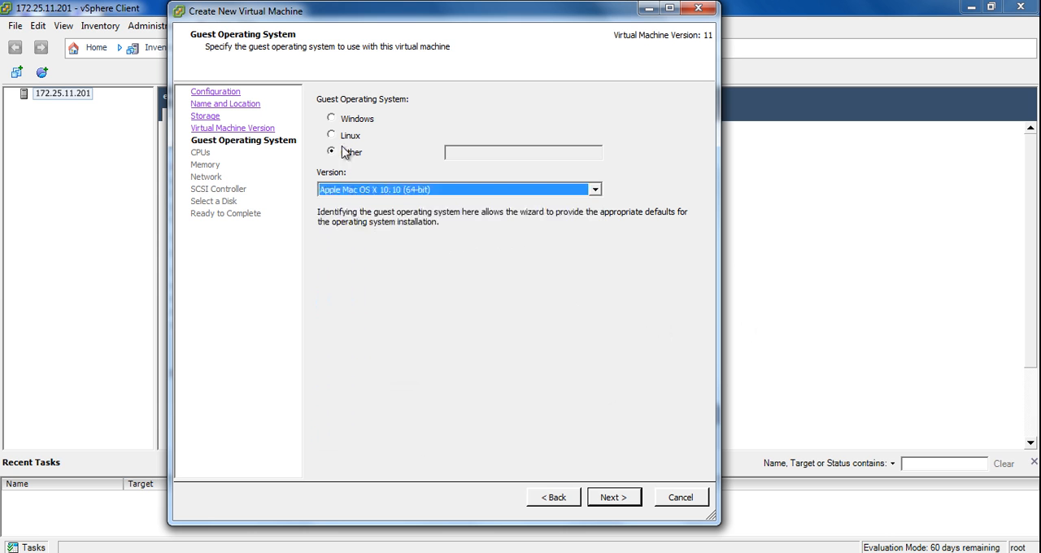
left_click(347, 138)
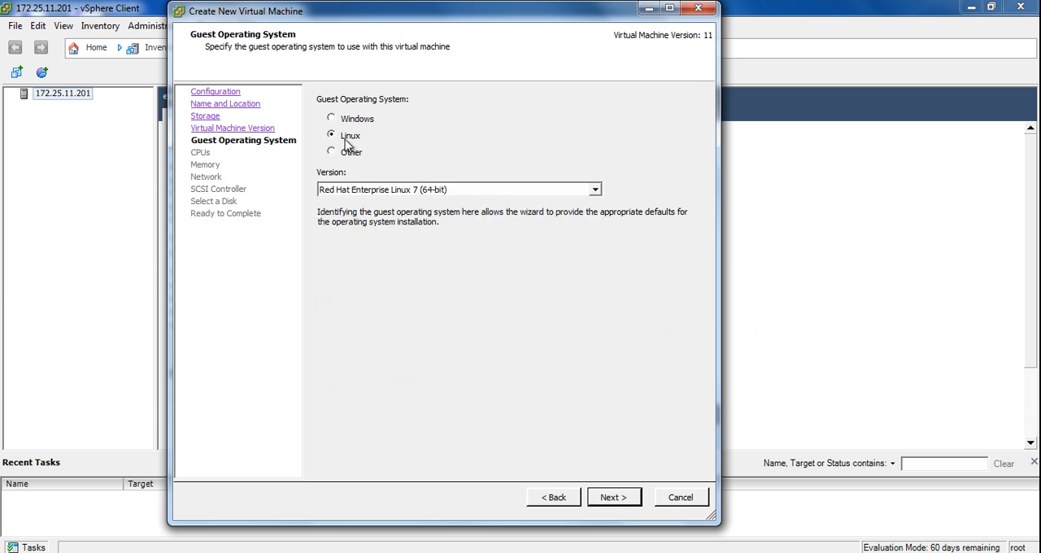
left_click(476, 192)
scroll(476, 291, "down", 3)
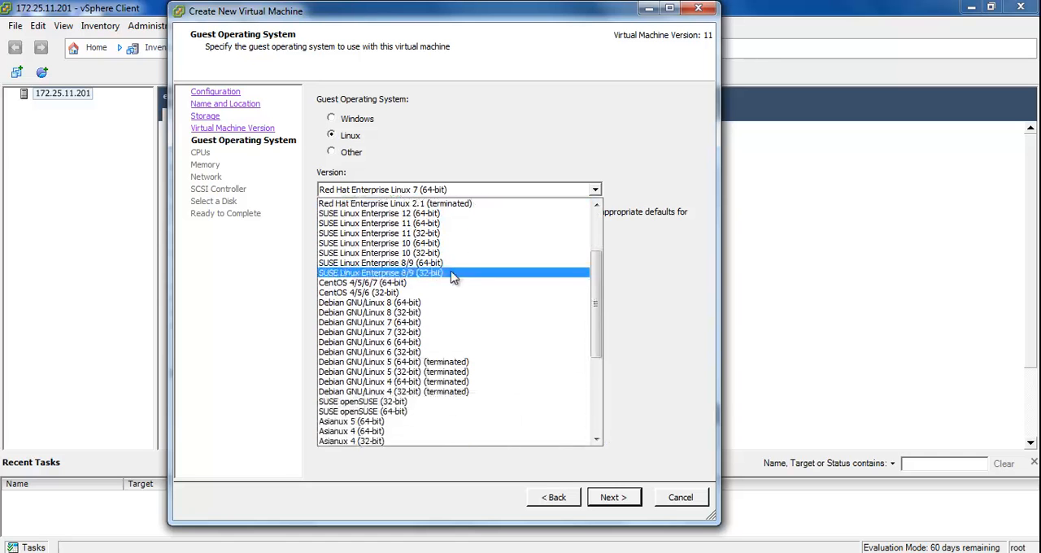
scroll(366, 358, "down", 6)
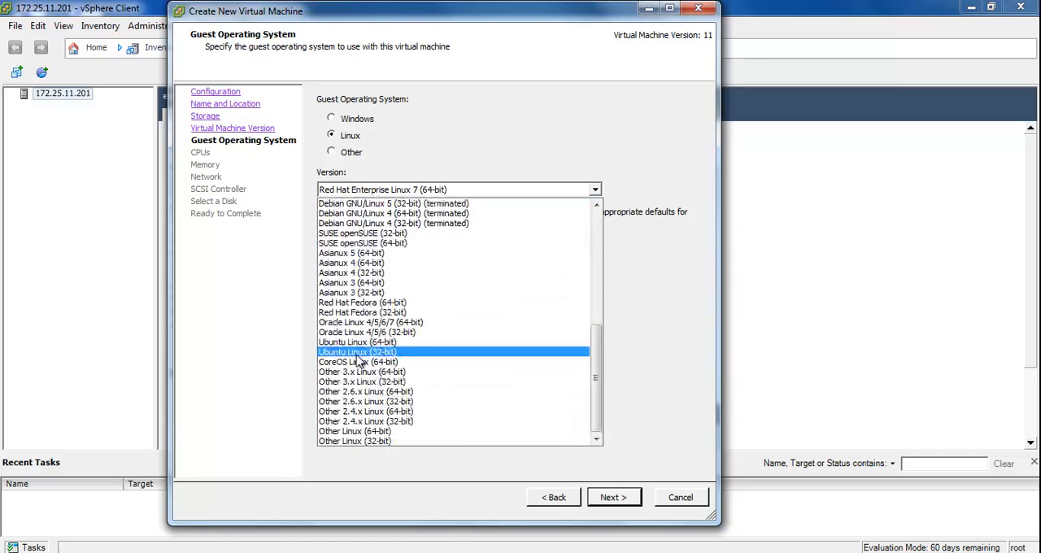
left_click(266, 279)
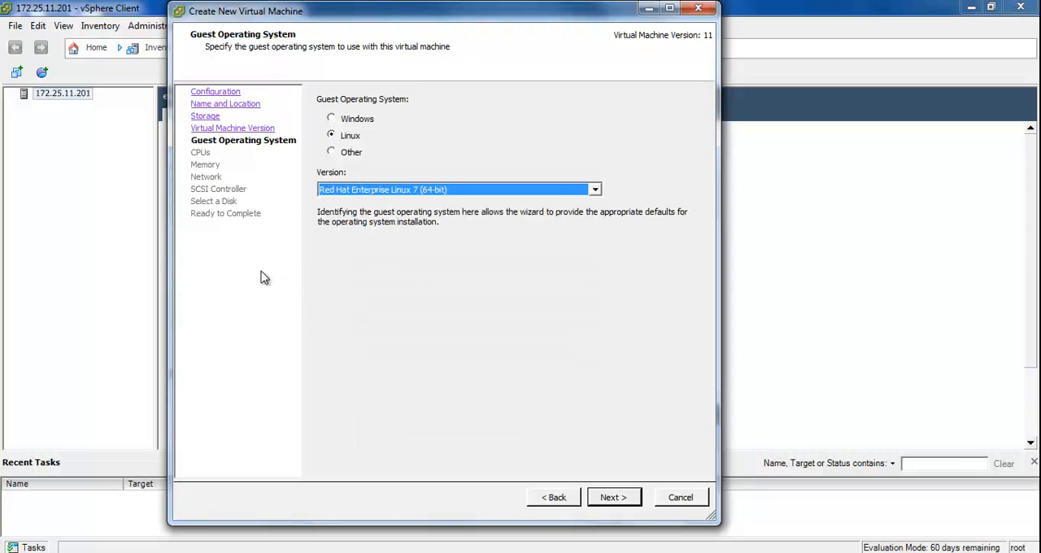
Set the guest operating system to Windows with the version Microsoft Windows 7 (64-bit).
left_click(350, 121)
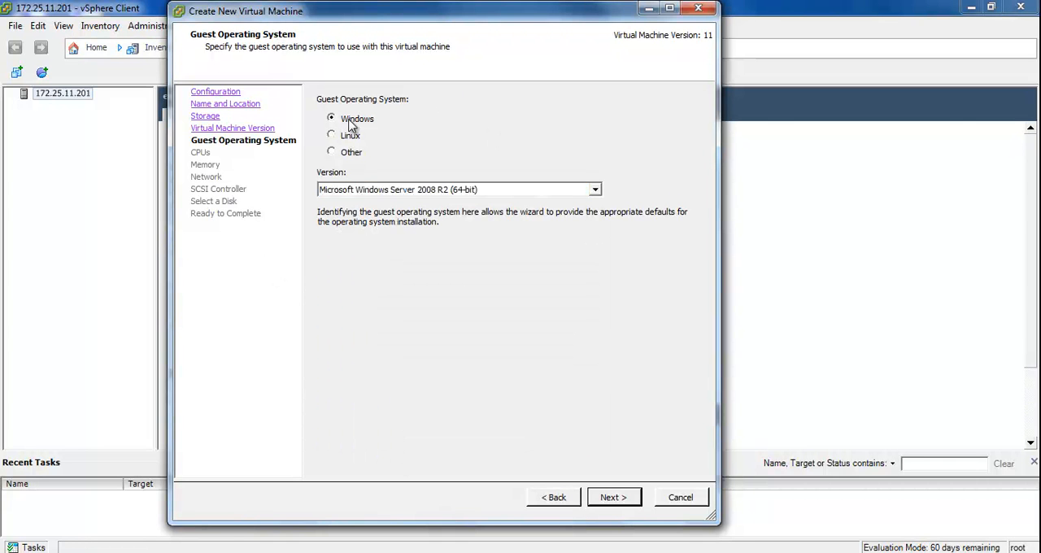
left_click(396, 190)
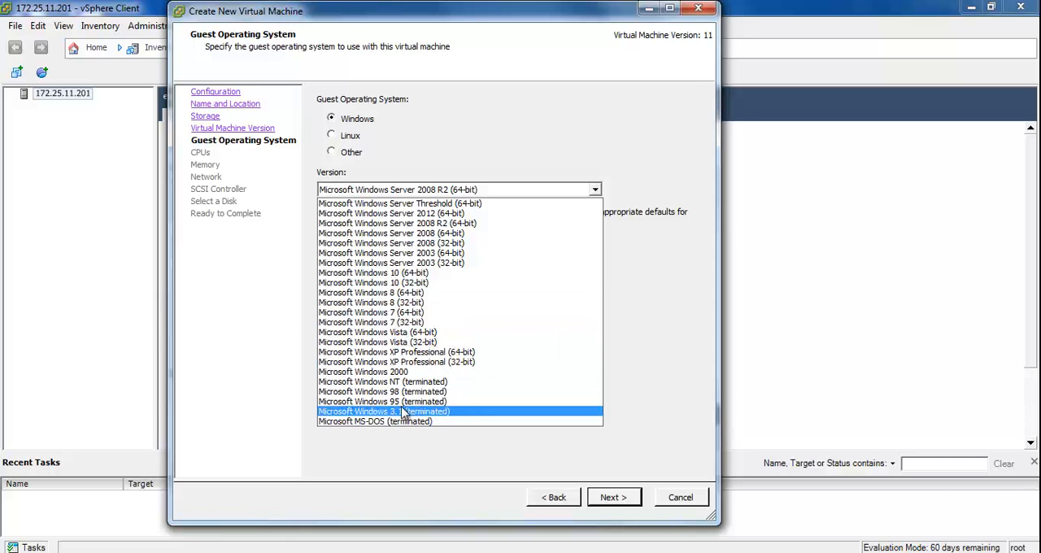
left_click(612, 295)
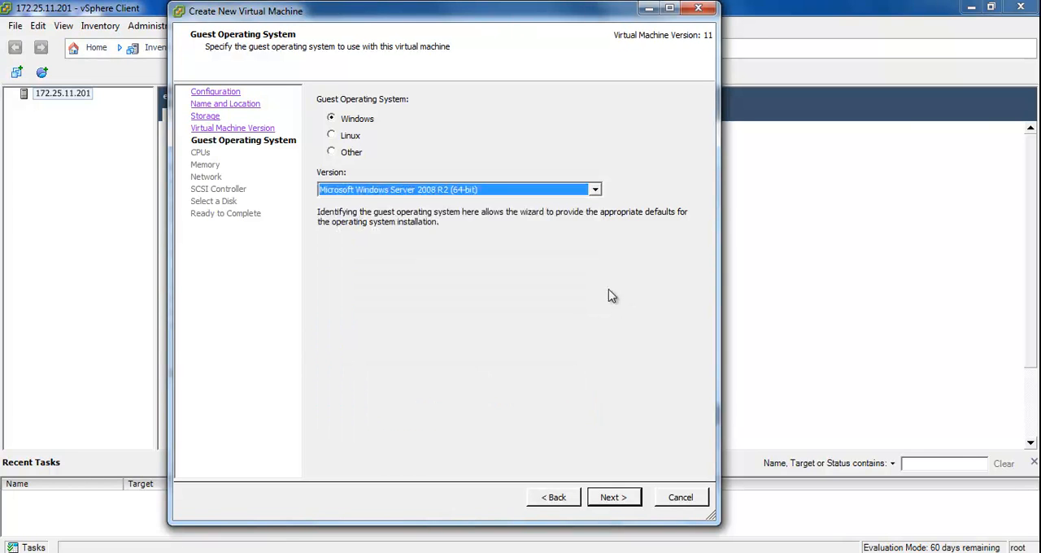
left_click(499, 188)
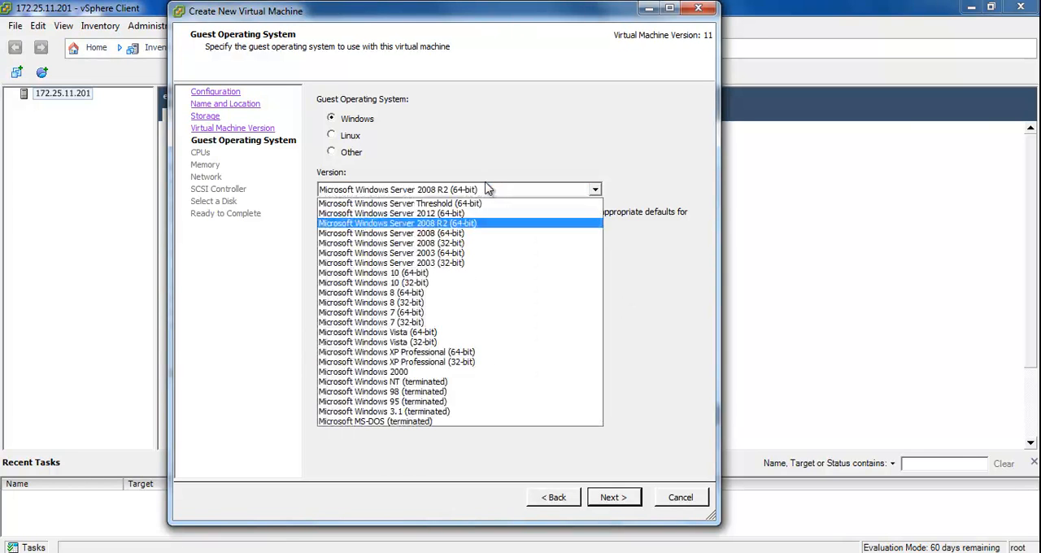
left_click(429, 311)
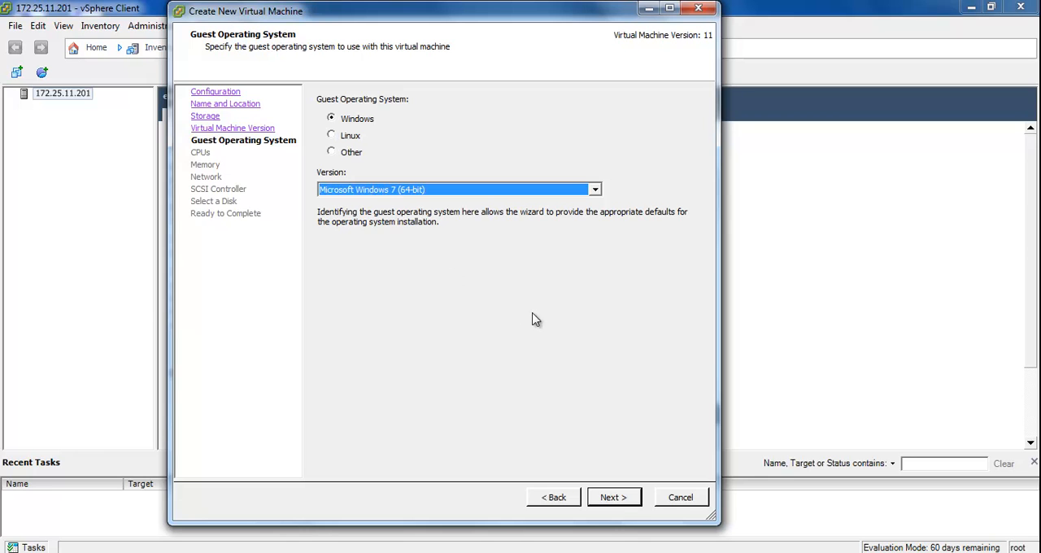
left_click(614, 497)
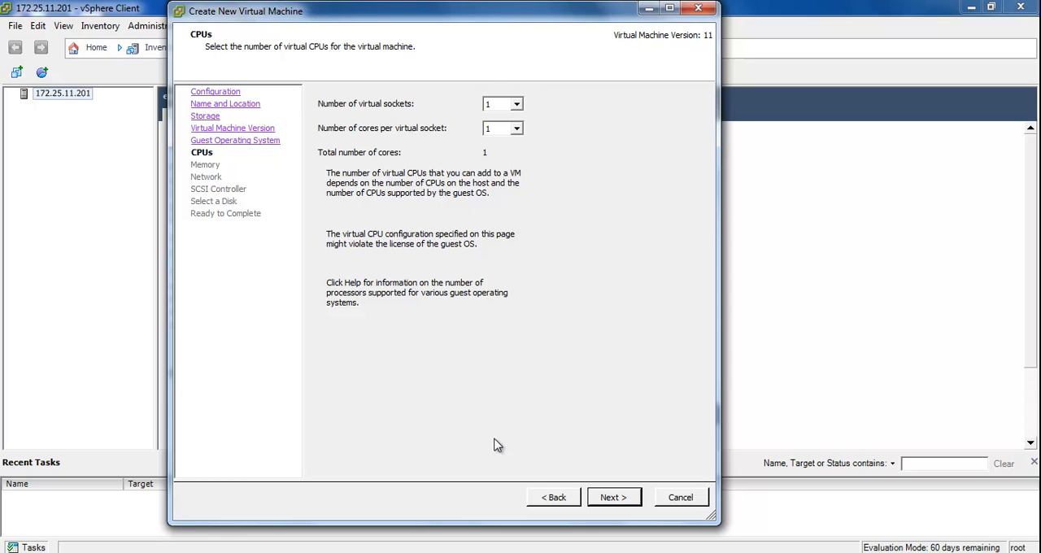
Accept one virtual socket with one core per socket, and confirm the virtual machine's memory size.
left_click(614, 498)
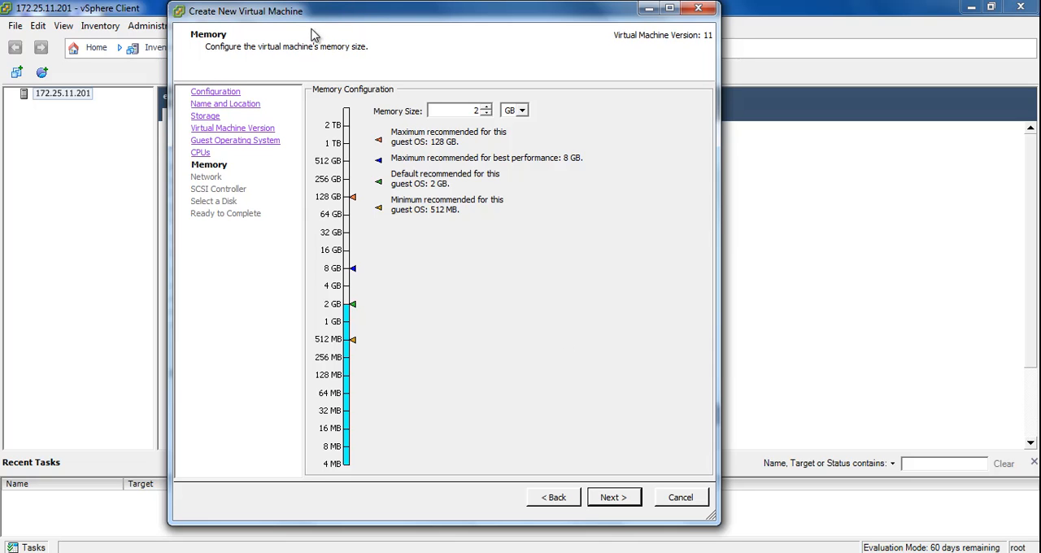
left_click_drag(321, 13, 345, 14)
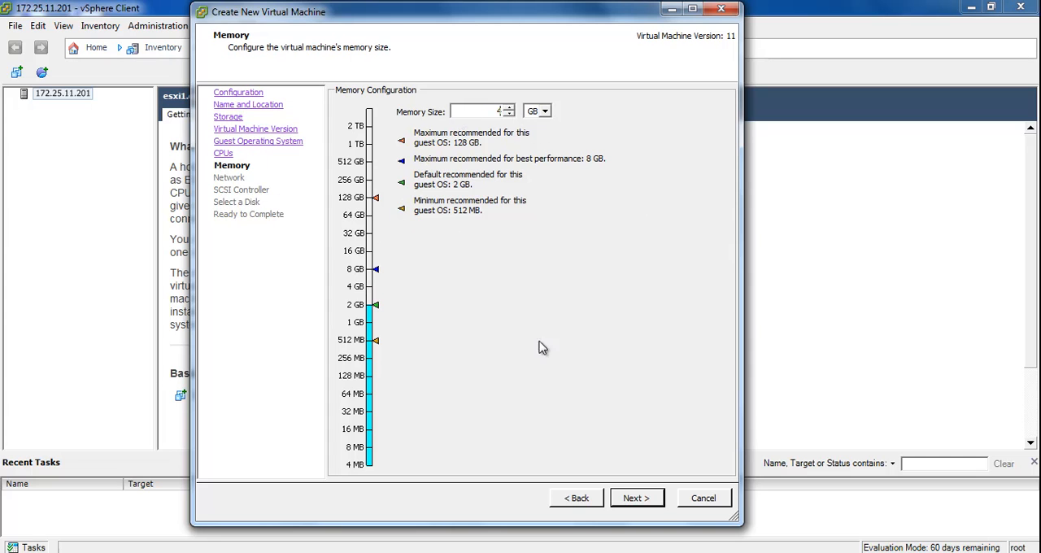
left_click(637, 501)
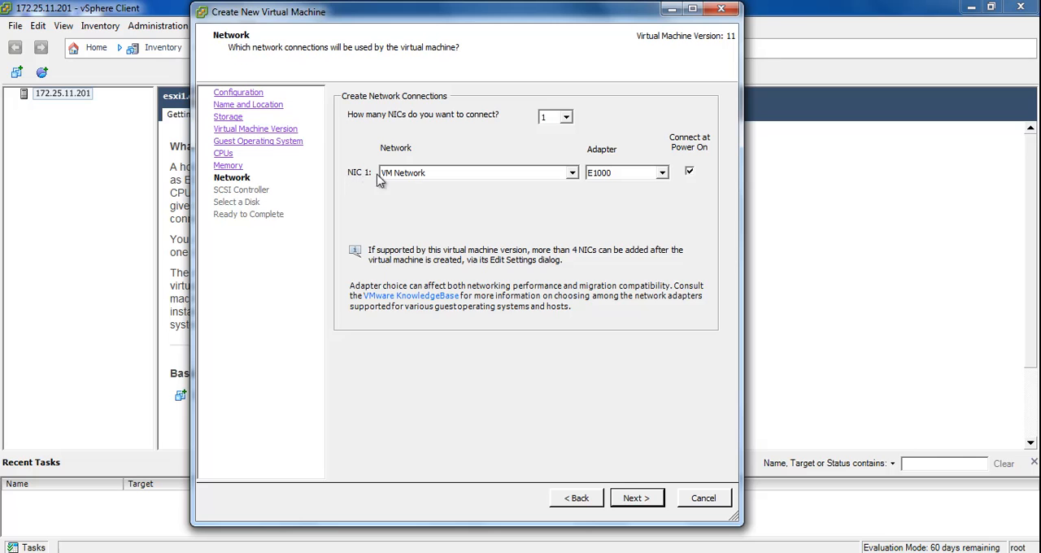
Check the network, adapter and NIC count choices, and keep one NIC on VM Network with the E1000 adapter connected at power on.
left_click(413, 177)
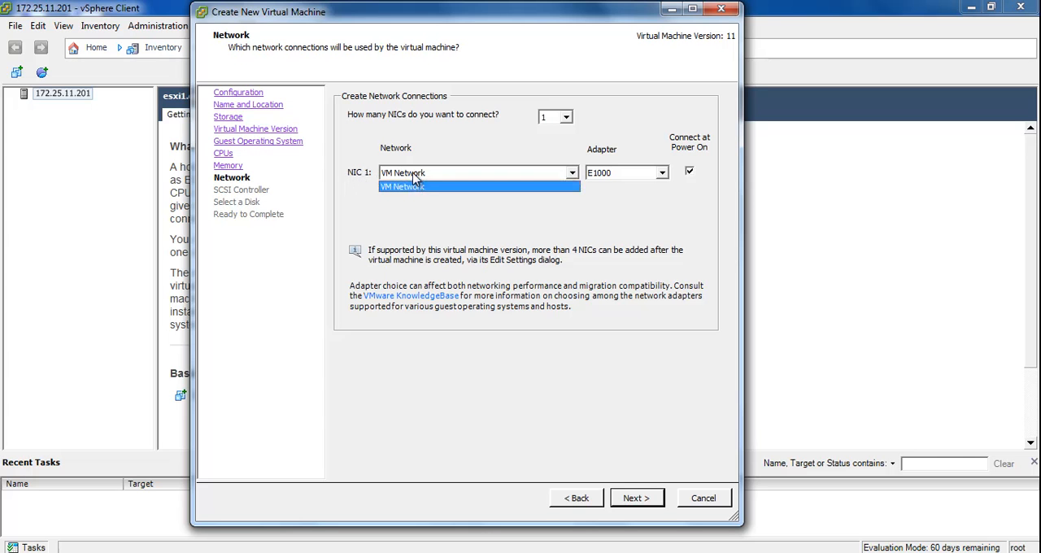
left_click(571, 187)
left_click(662, 173)
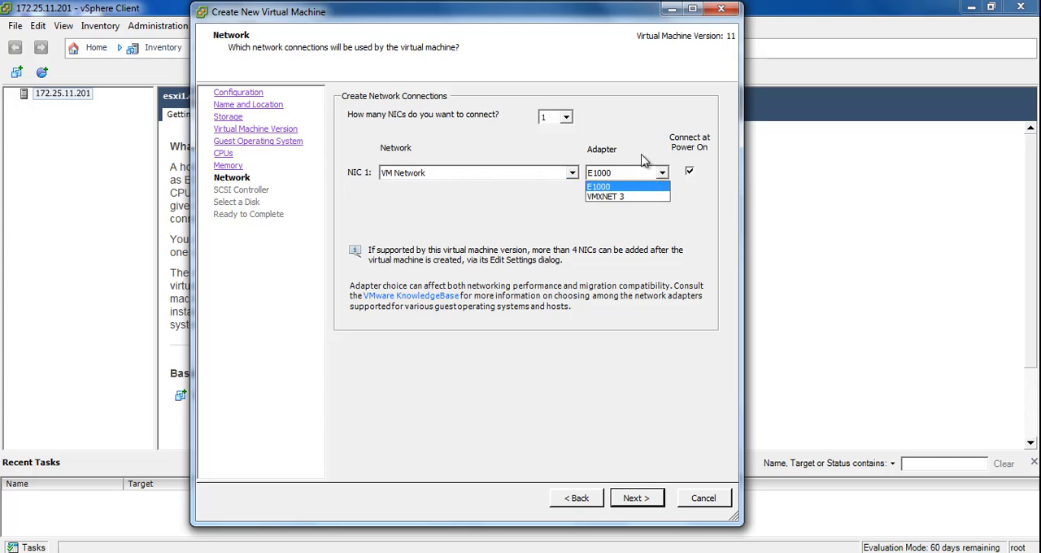
left_click(659, 175)
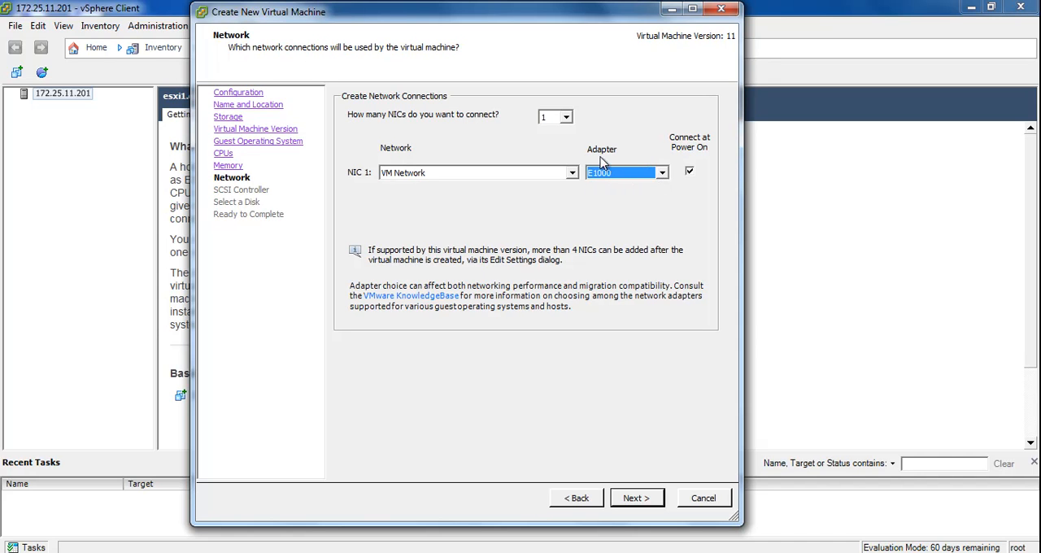
left_click(567, 118)
left_click(566, 119)
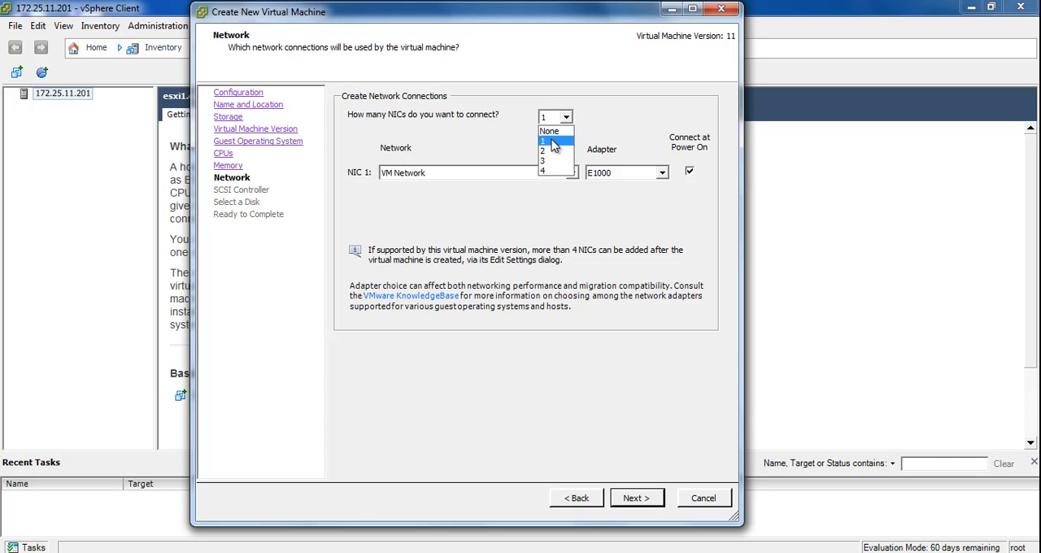
left_click(608, 102)
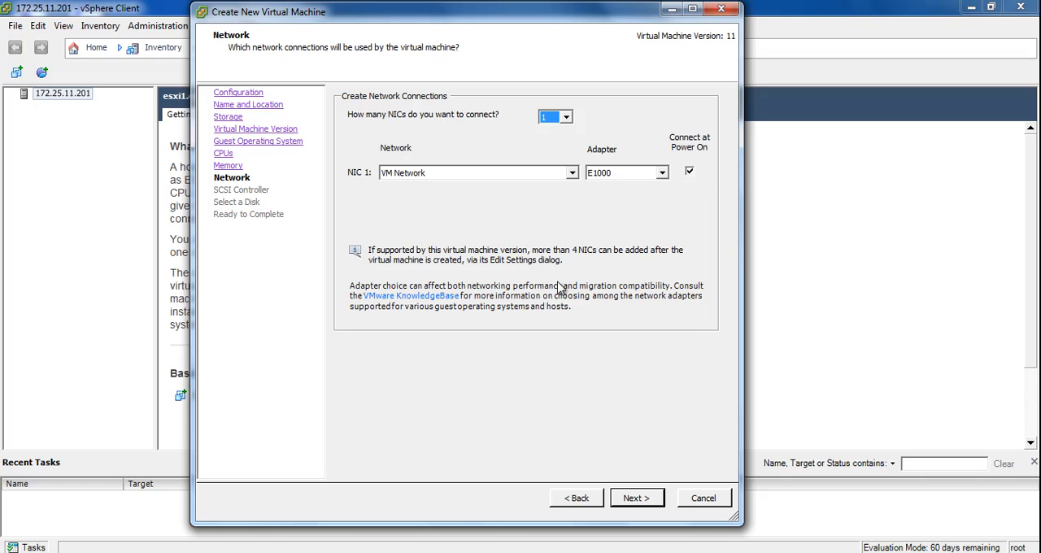
left_click(644, 497)
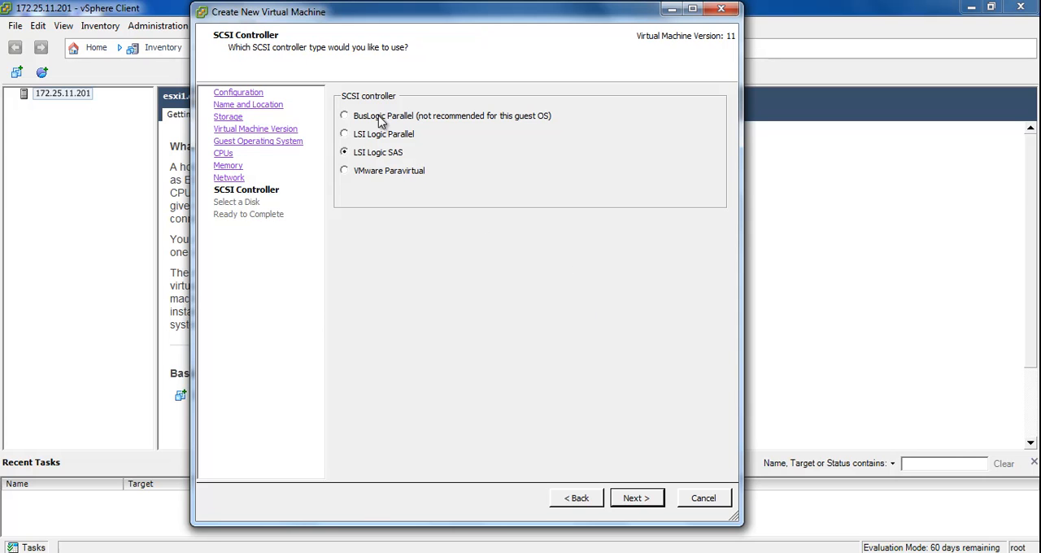
Keep the LSI Logic SAS controller and create a new 20 GB virtual disk with Thin Provision.
left_click(641, 496)
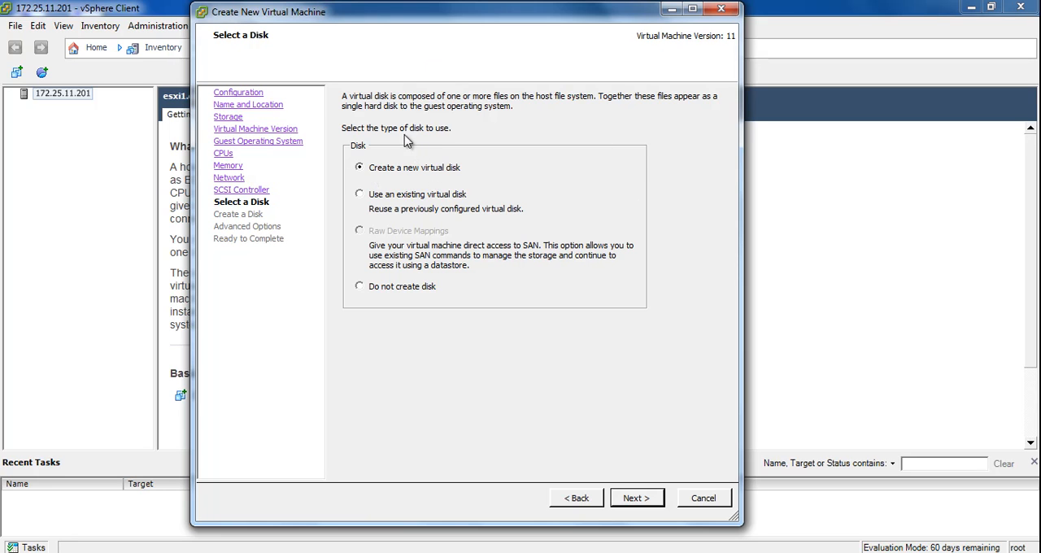
left_click(632, 499)
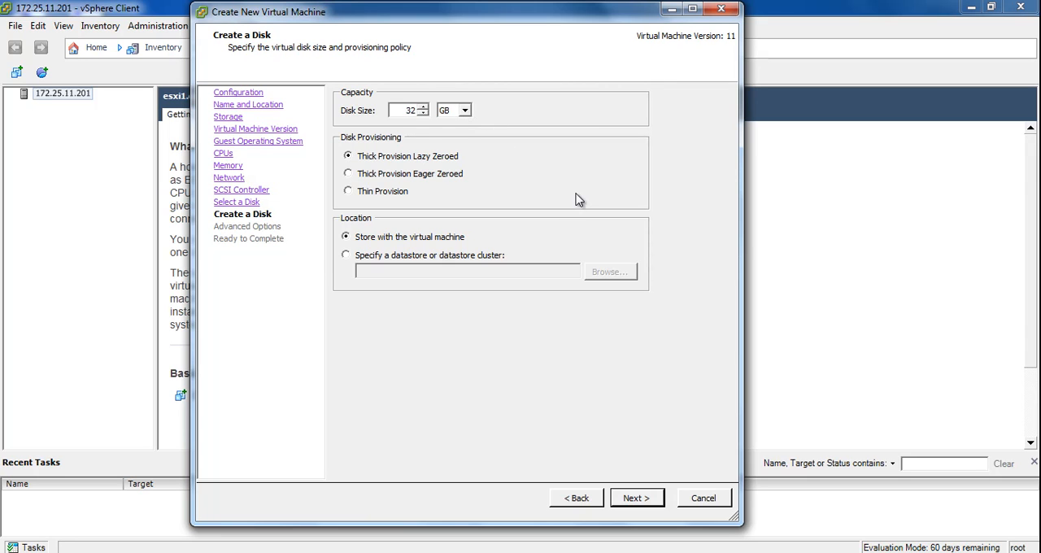
left_click_drag(396, 110, 425, 110)
type("20")
left_click(348, 191)
left_click(365, 257)
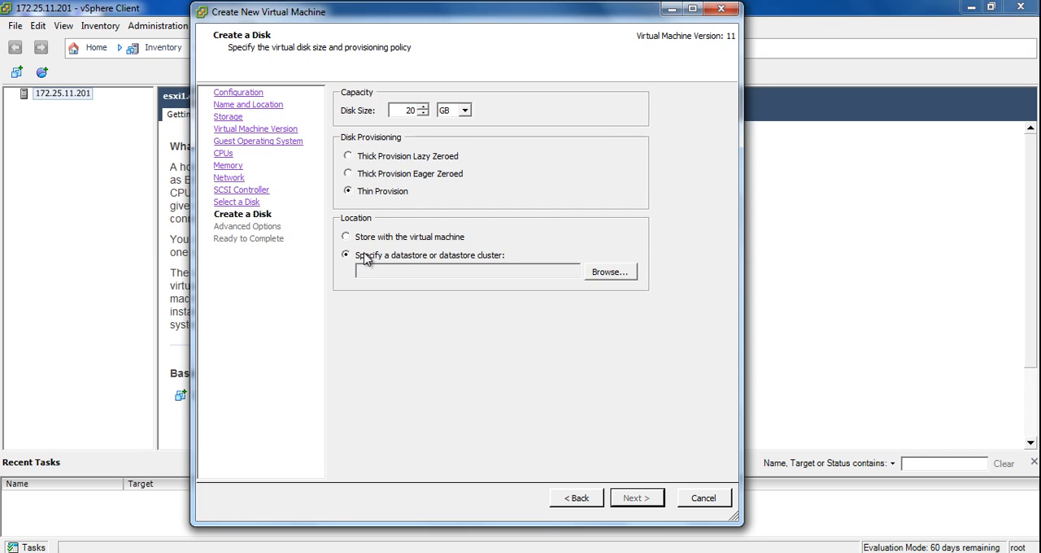
left_click(610, 273)
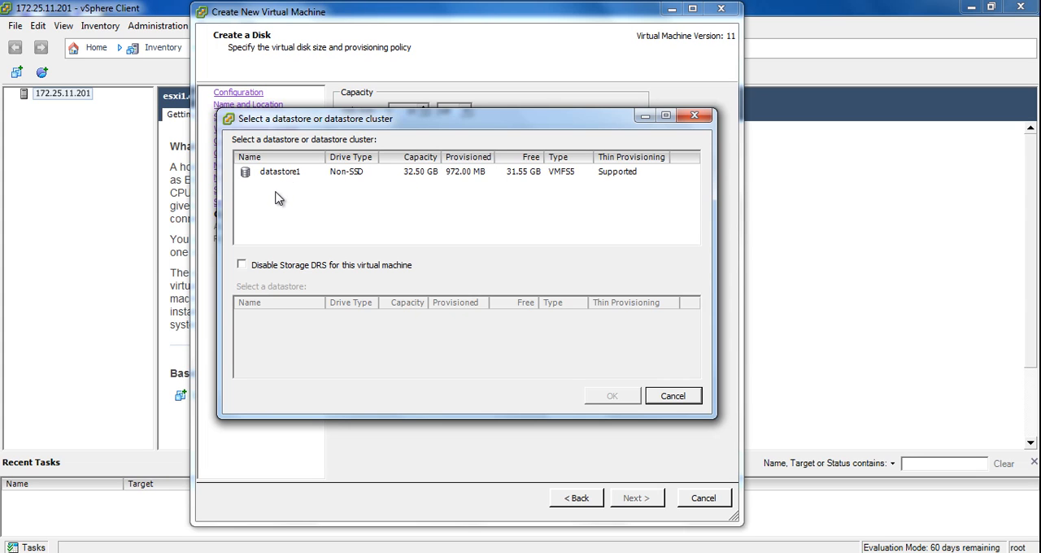
left_click(676, 401)
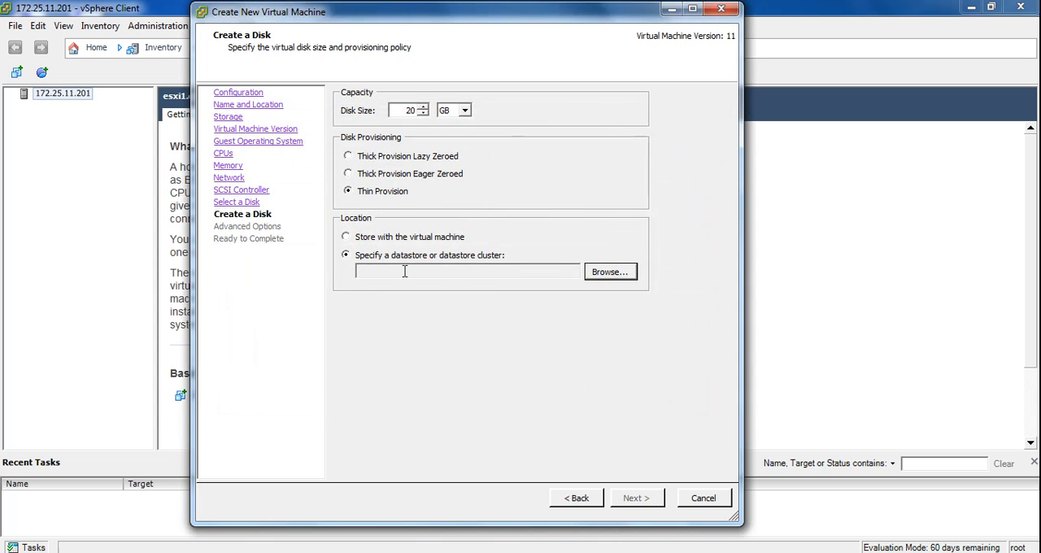
Store the disk with the virtual machine and accept SCSI (0:0) as its device node without independent mode.
left_click(347, 237)
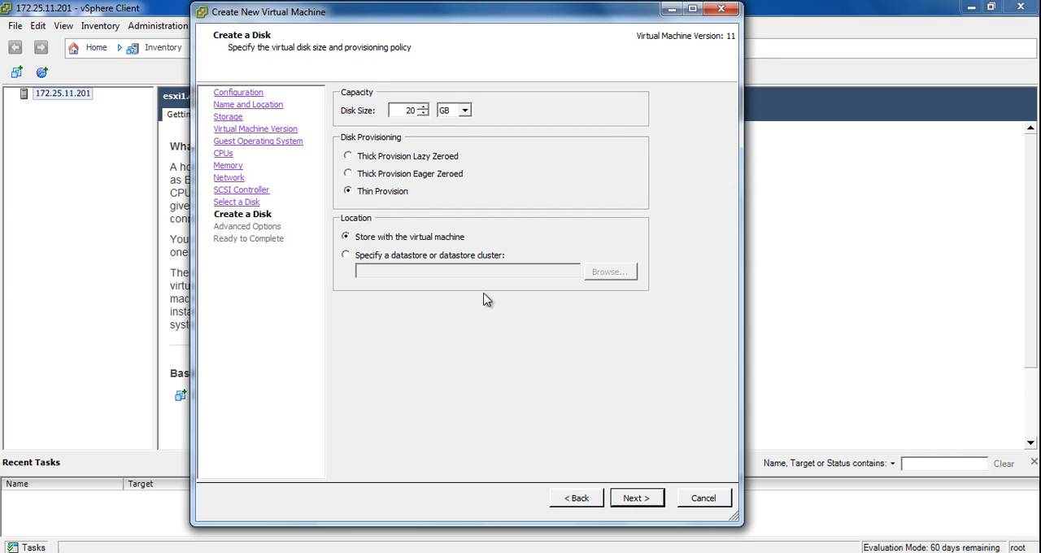
left_click(639, 501)
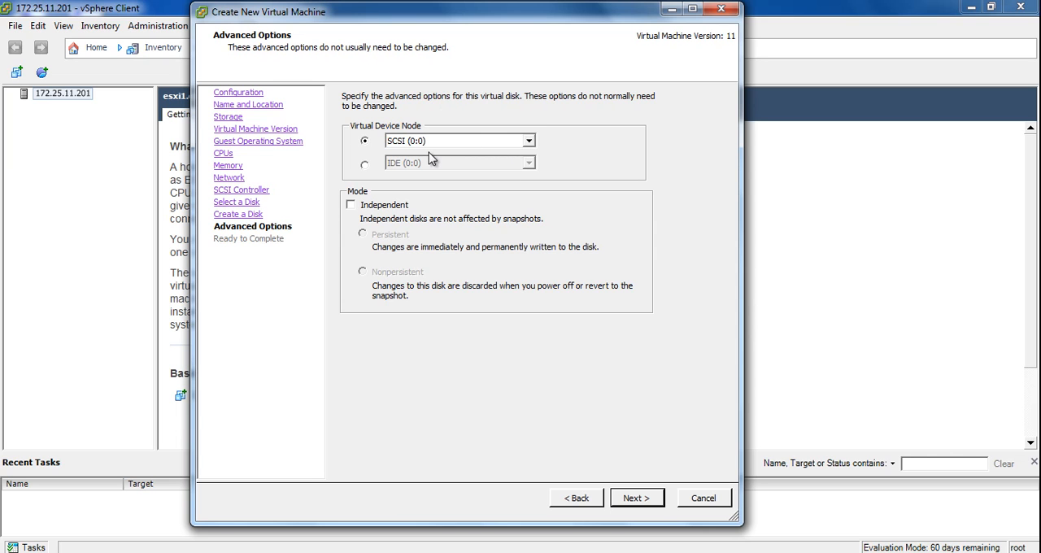
left_click(655, 500)
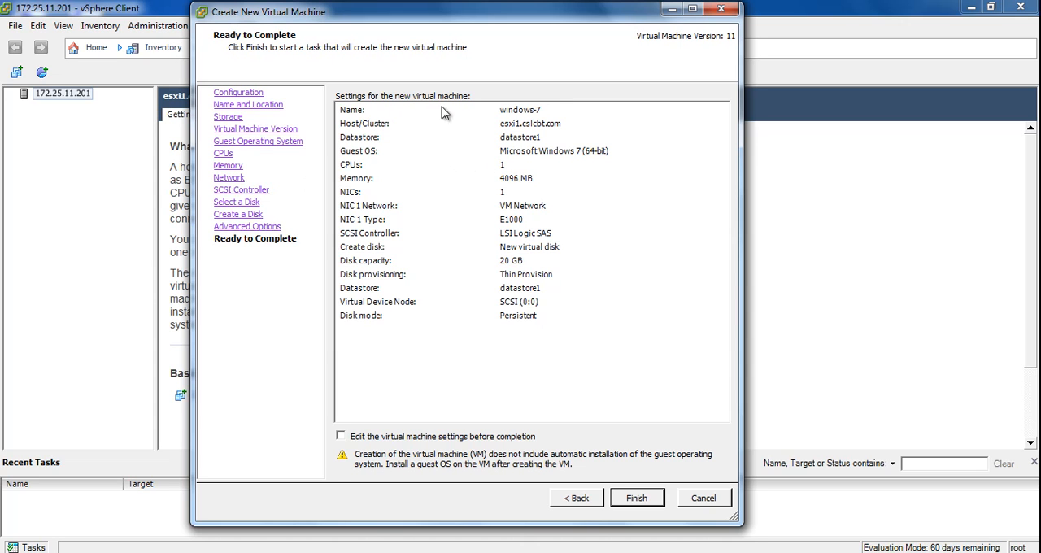
Review the new virtual machine's summary, from name, host and datastore to guest OS, CPUs, memory, NICs and disk capacity.
left_click(558, 114)
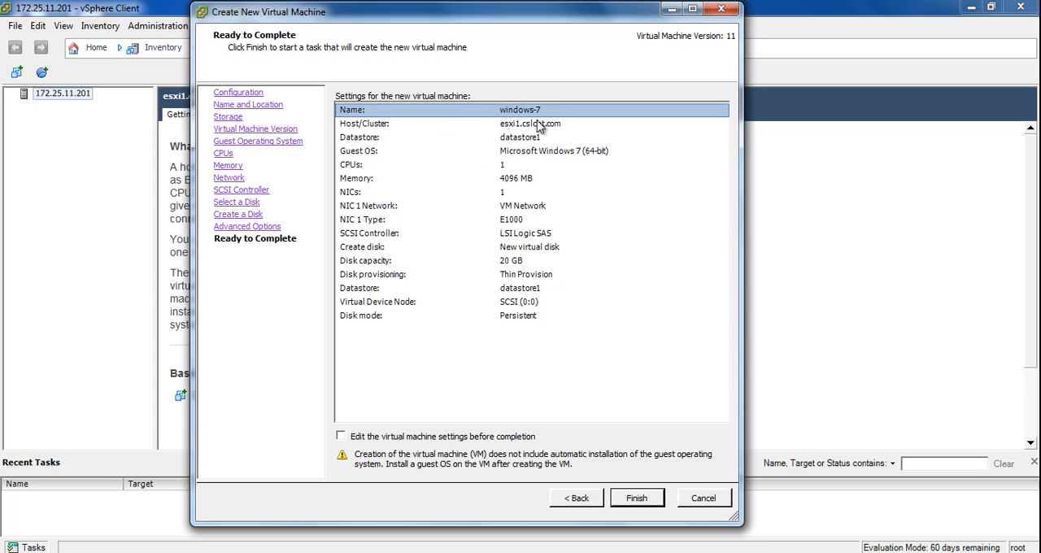
left_click(540, 127)
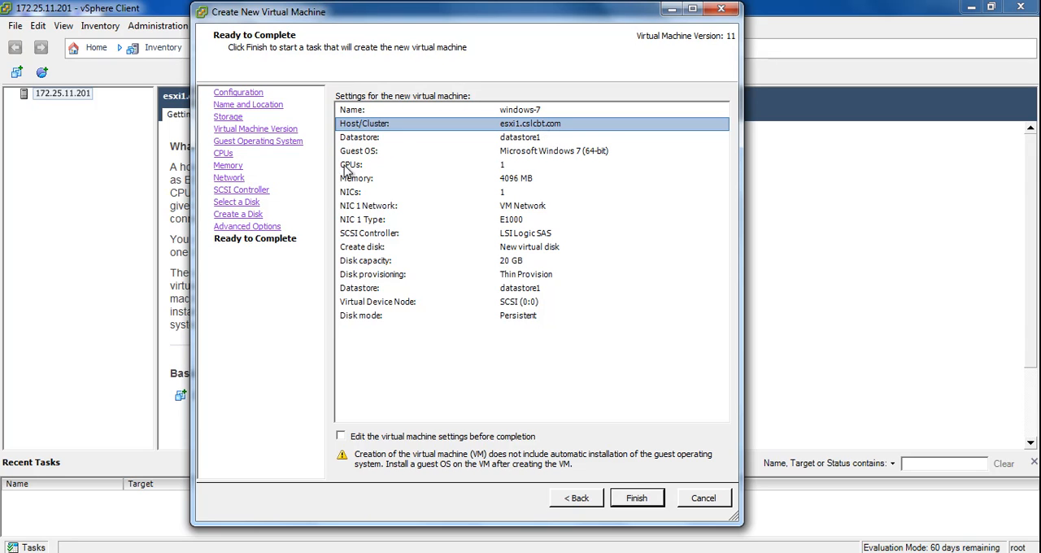
left_click(550, 140)
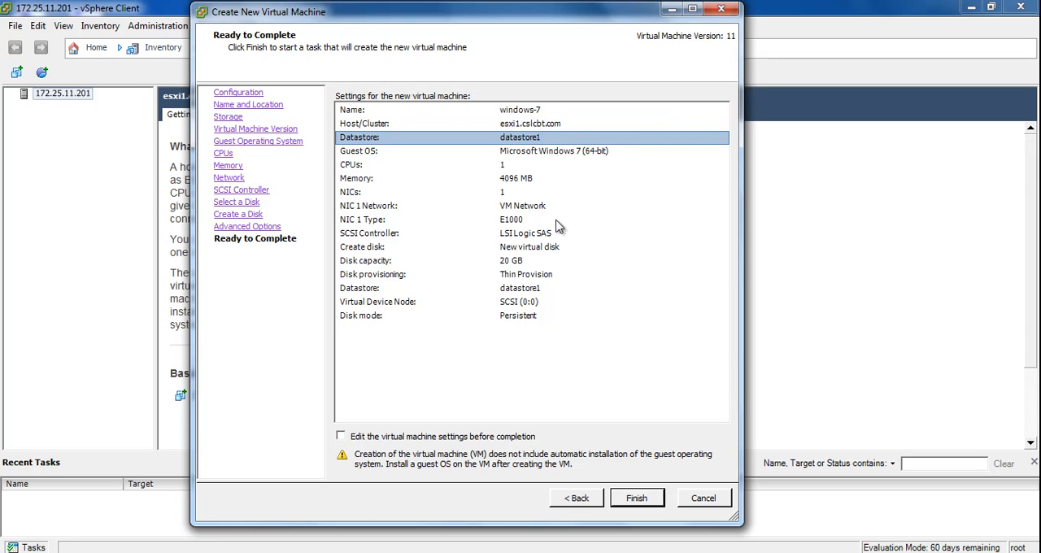
left_click(366, 154)
left_click(377, 166)
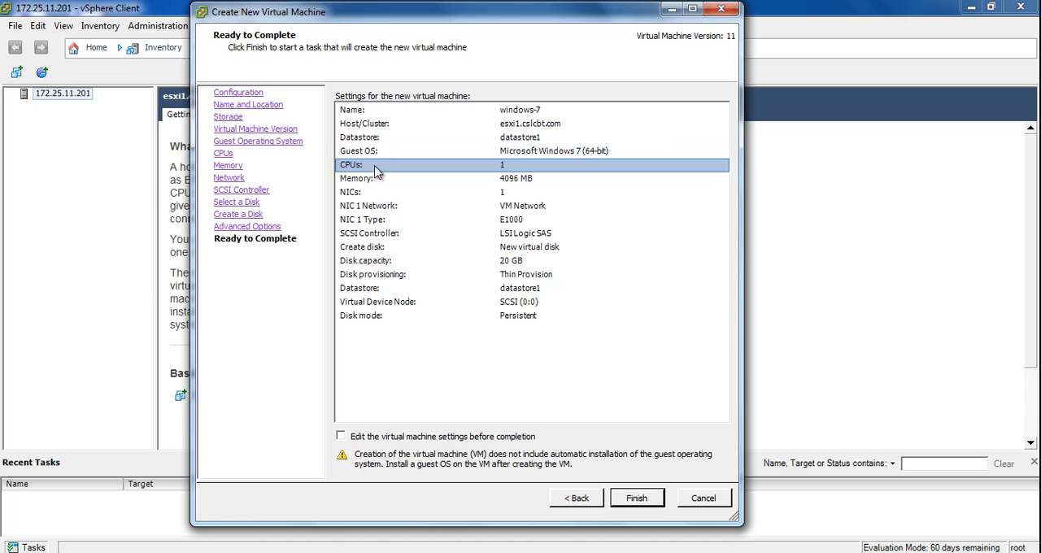
left_click(384, 181)
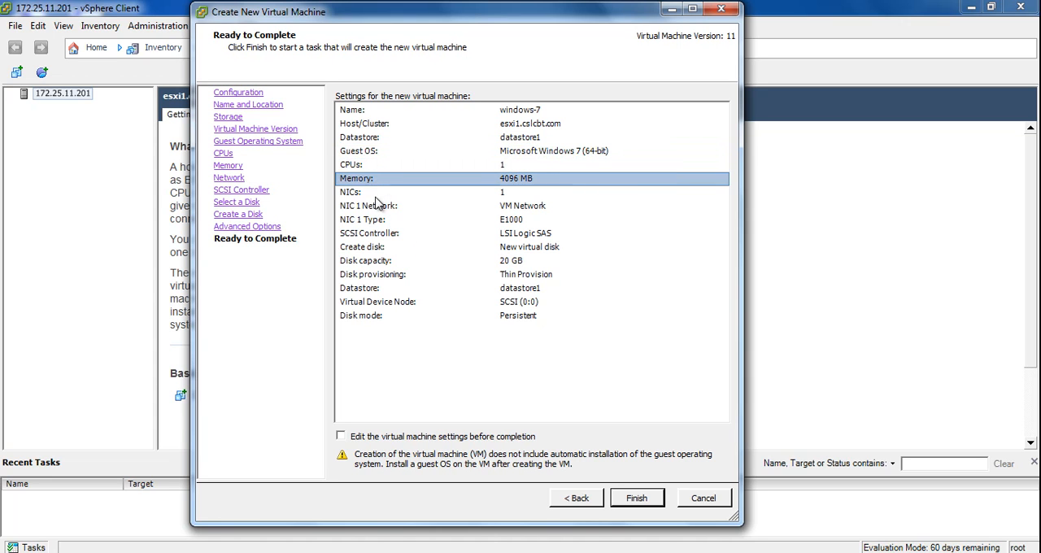
left_click(374, 192)
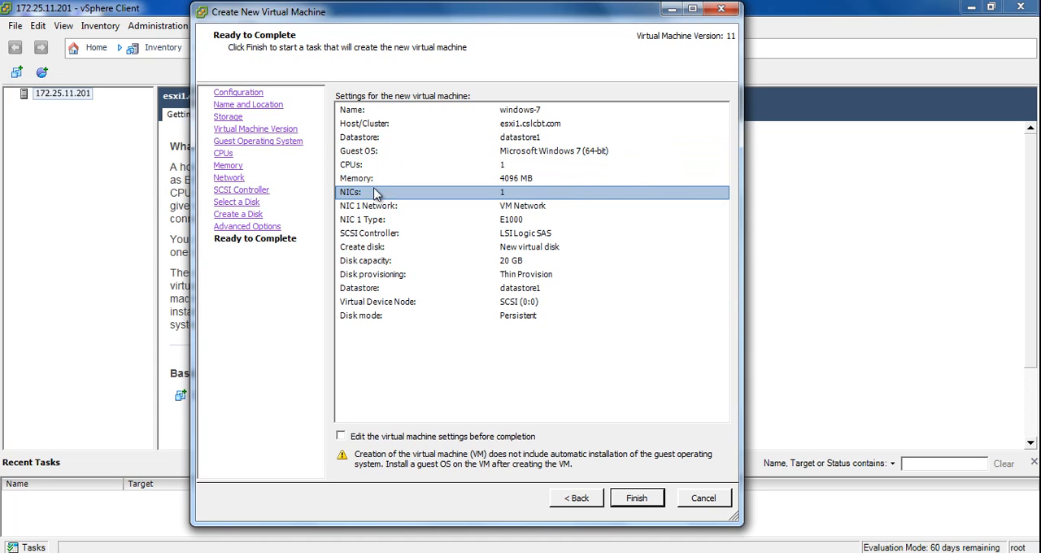
left_click(392, 261)
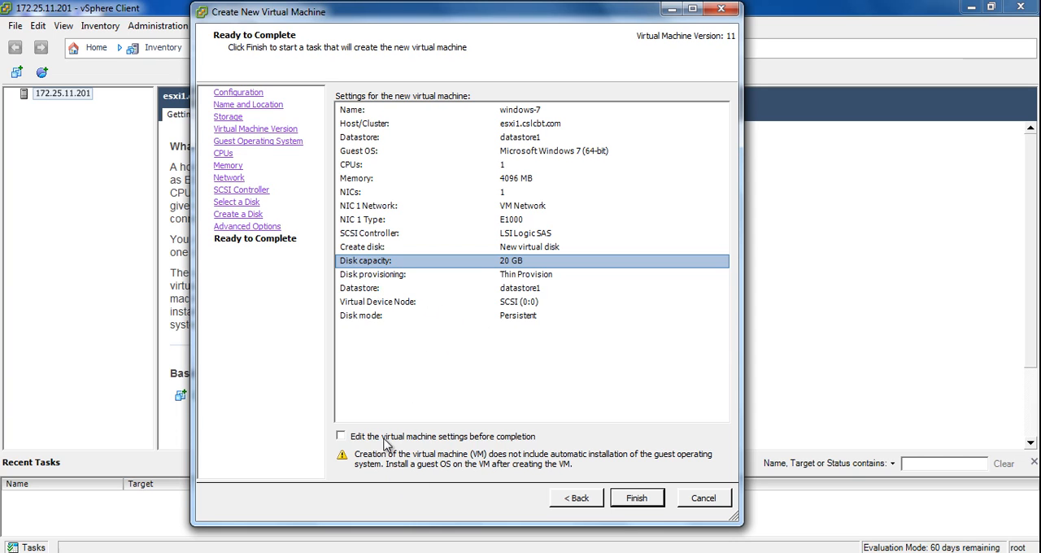
Choose to edit the virtual machine settings before completion and remove the new floppy drive from the hardware.
left_click(341, 437)
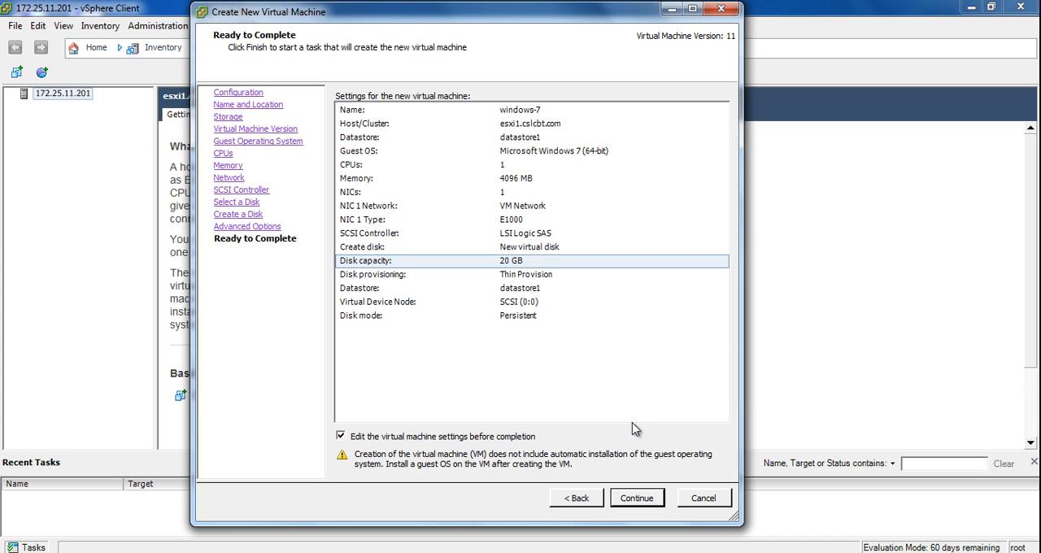
left_click(640, 503)
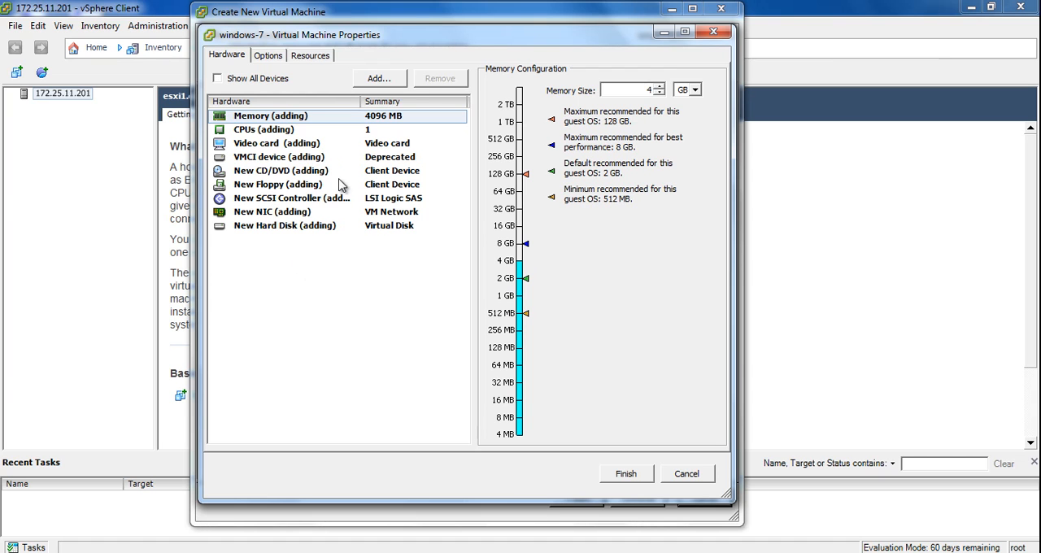
left_click(268, 189)
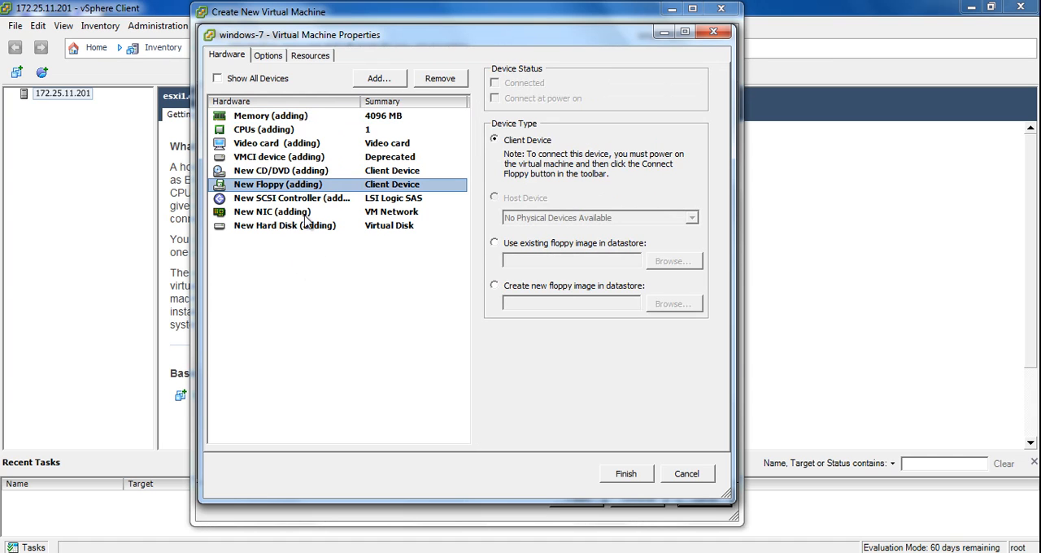
left_click(440, 78)
left_click(343, 294)
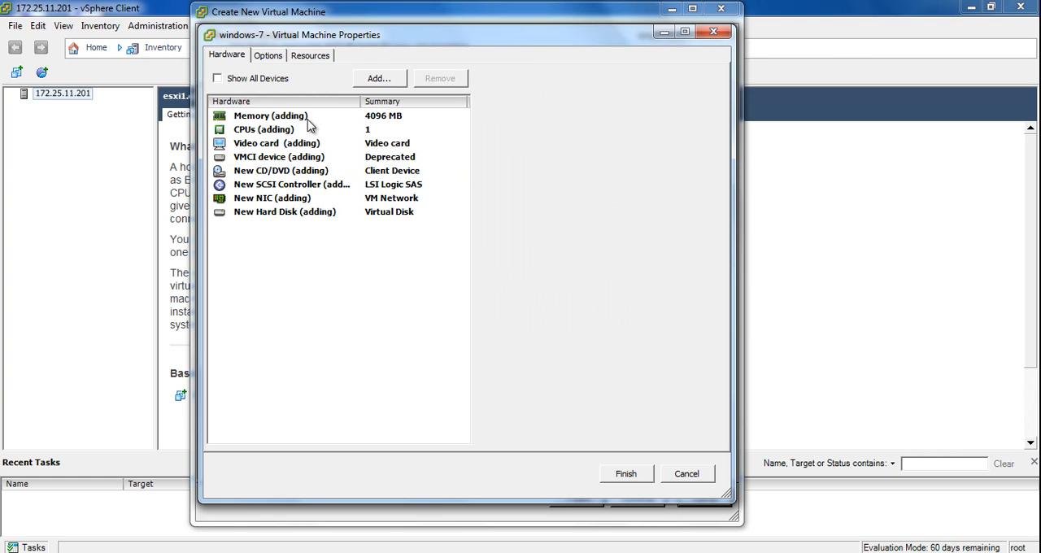
Examine the device types that can be added and the virtual machine's CPU, memory and video card settings.
left_click(381, 82)
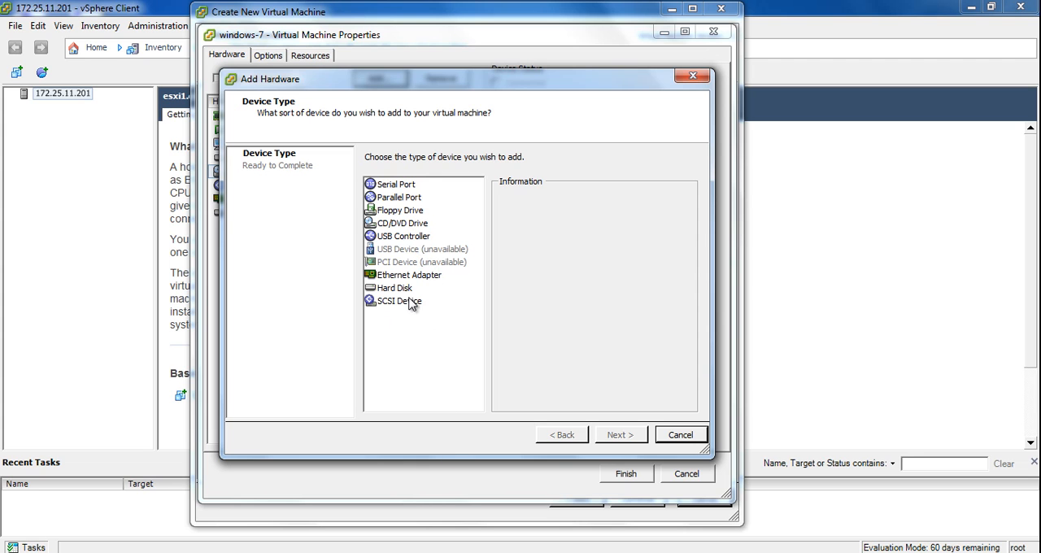
left_click(680, 435)
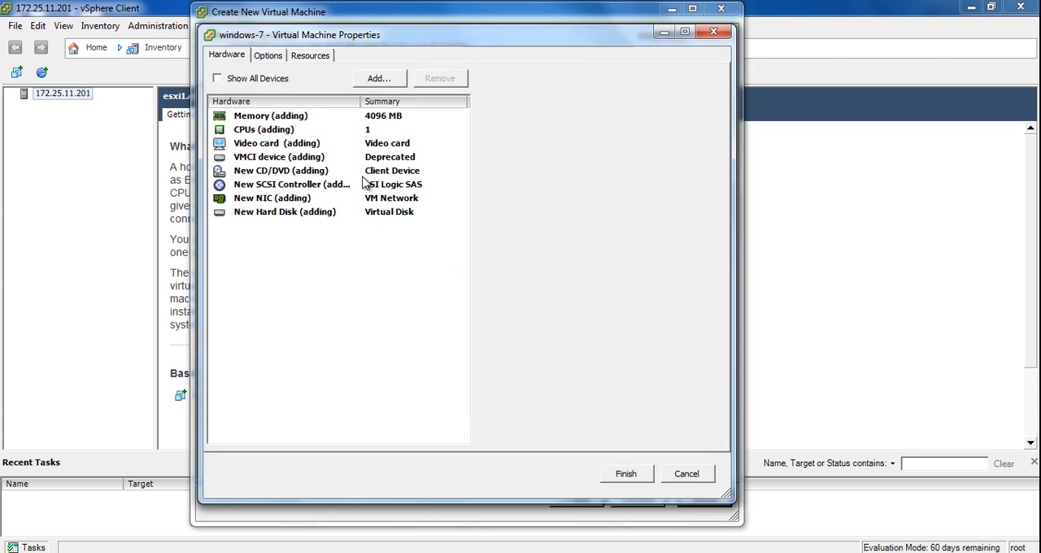
left_click(285, 131)
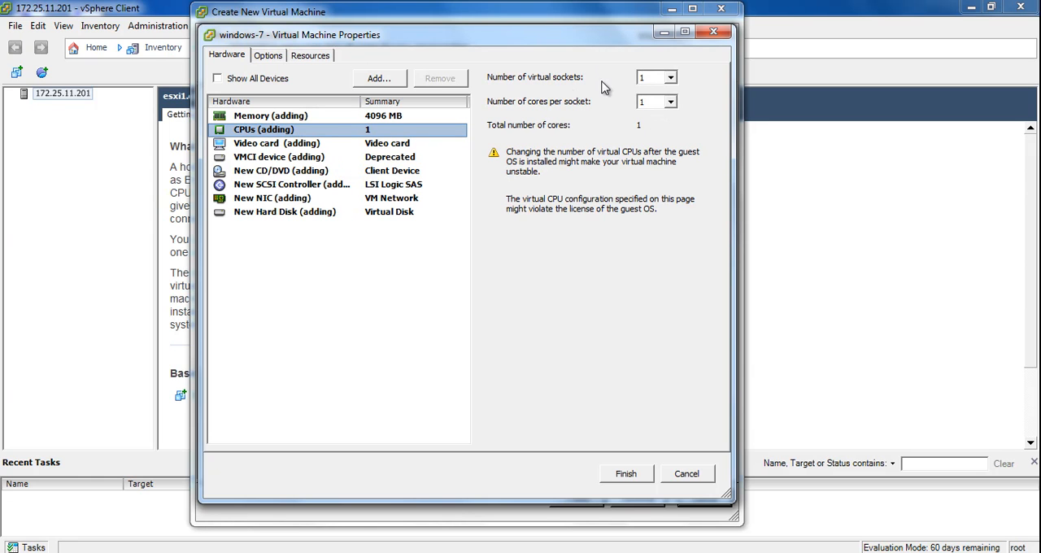
left_click(298, 120)
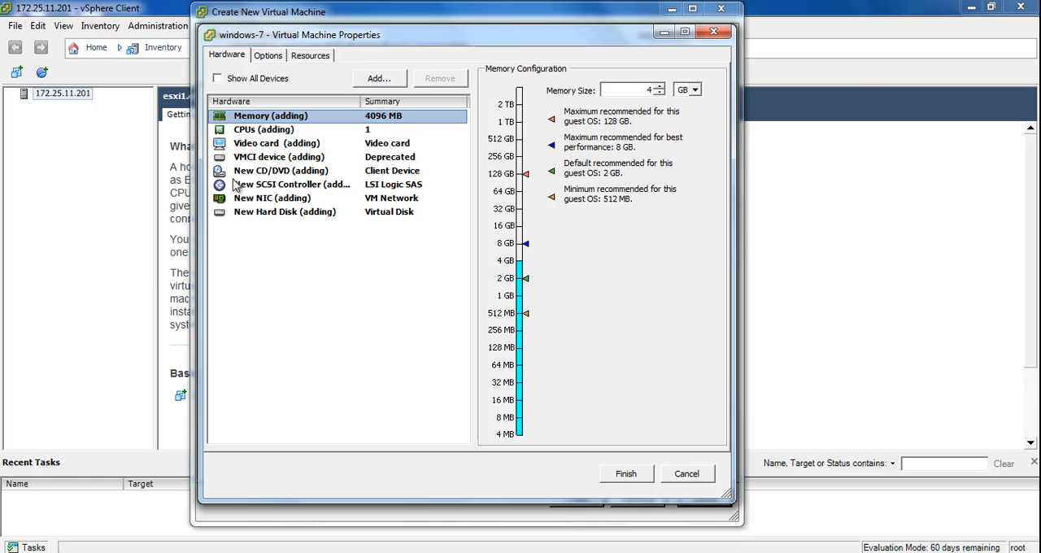
left_click(257, 151)
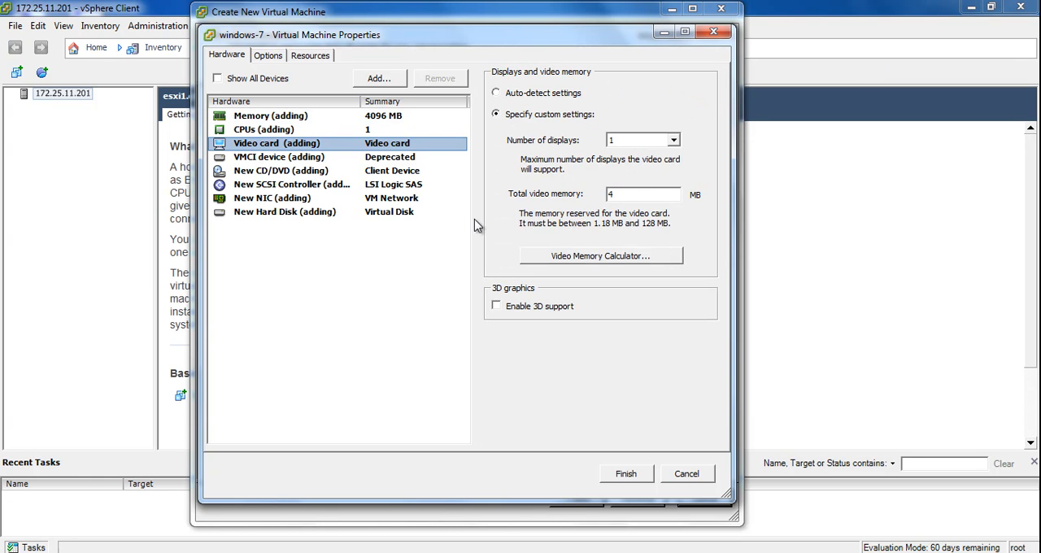
double_click(635, 195)
Finish creating the virtual machine and power on windows-7 from the host's inventory.
left_click(625, 473)
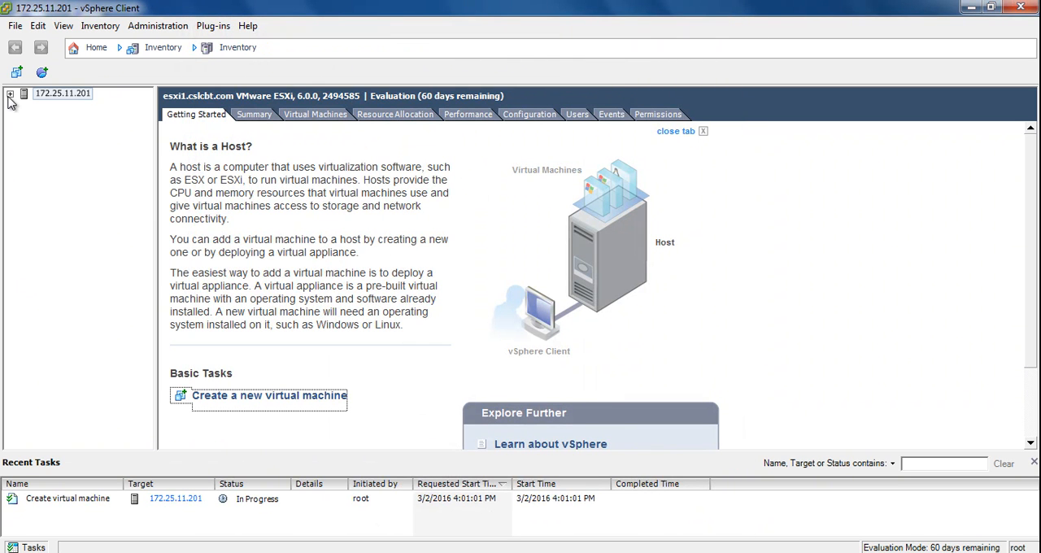
left_click(10, 95)
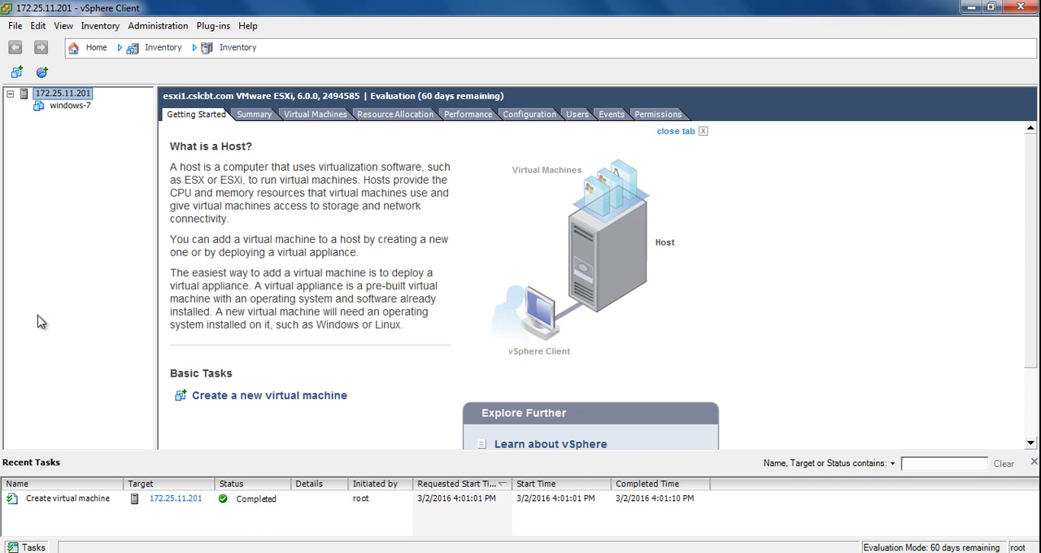
left_click(65, 106)
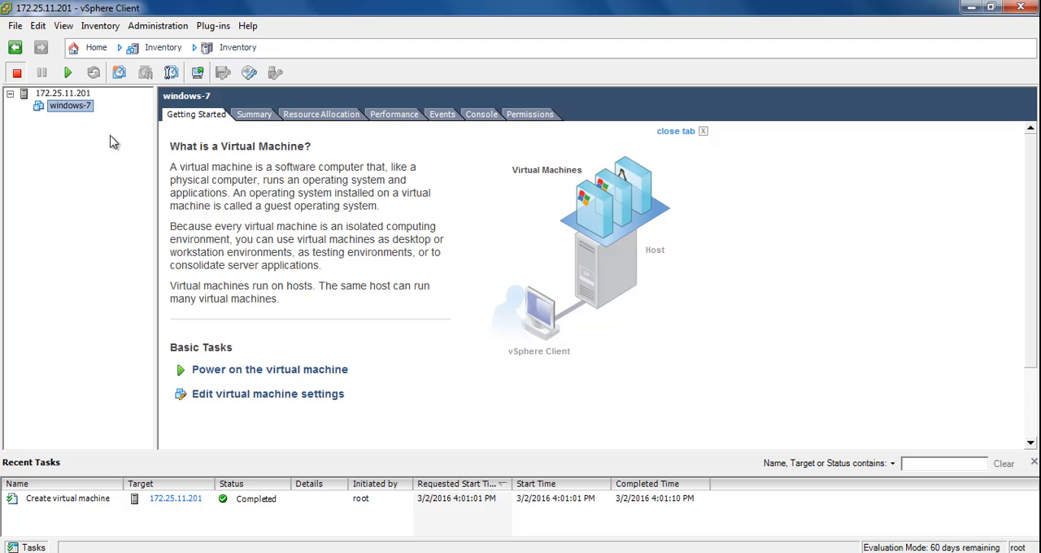
left_click(69, 73)
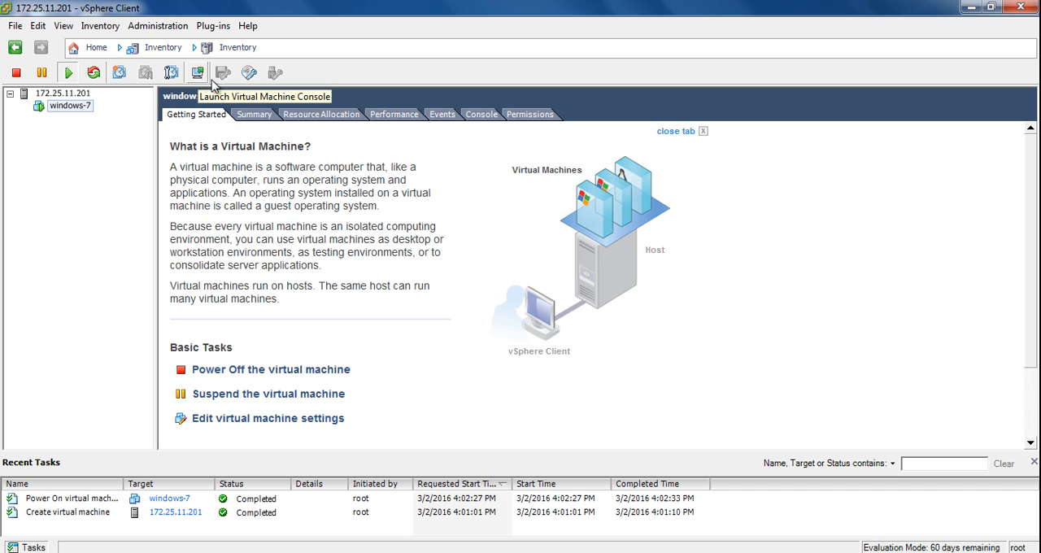
Check the boot output in the embedded console of windows-7 and glance at its summary.
left_click(480, 116)
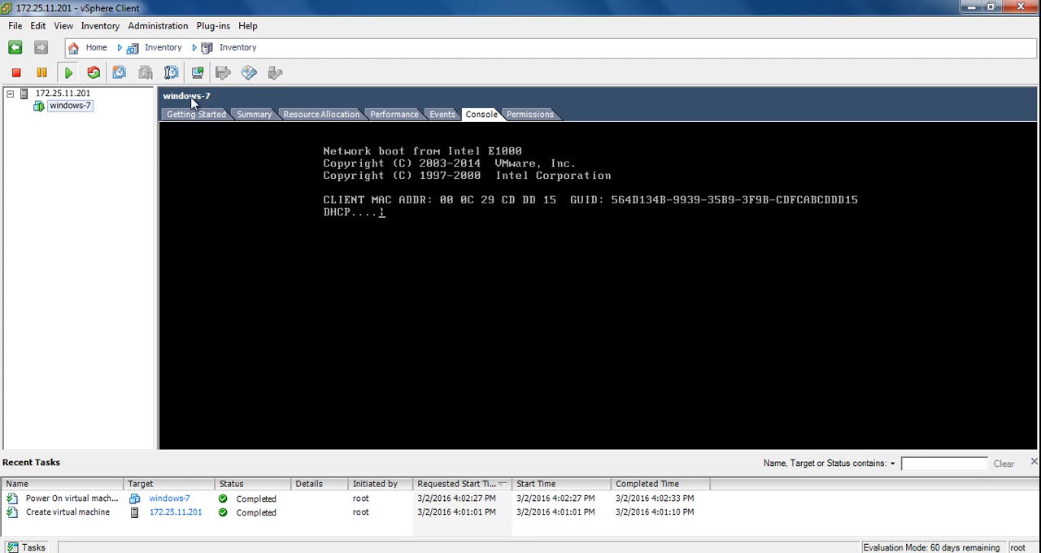
left_click(251, 118)
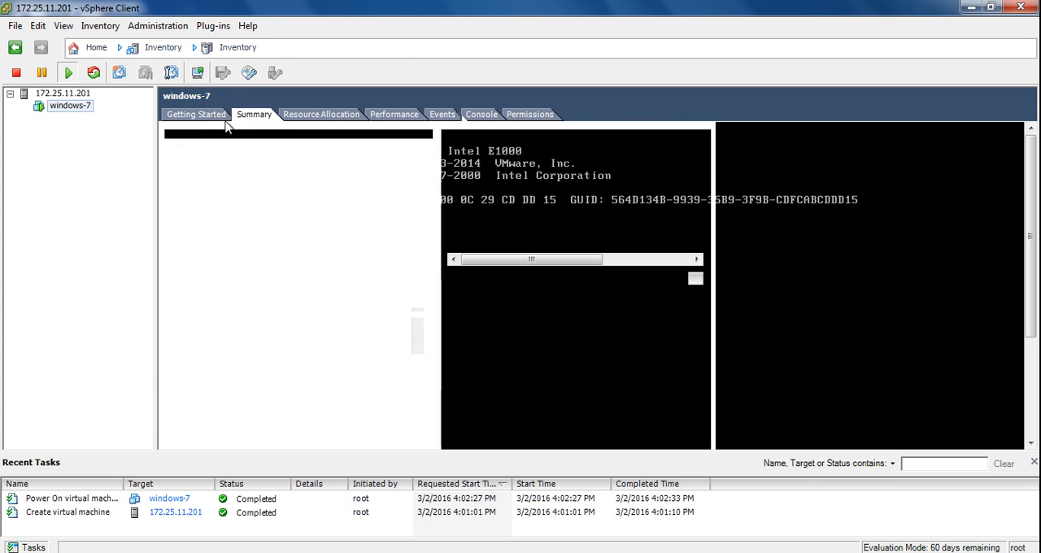
left_click(227, 118)
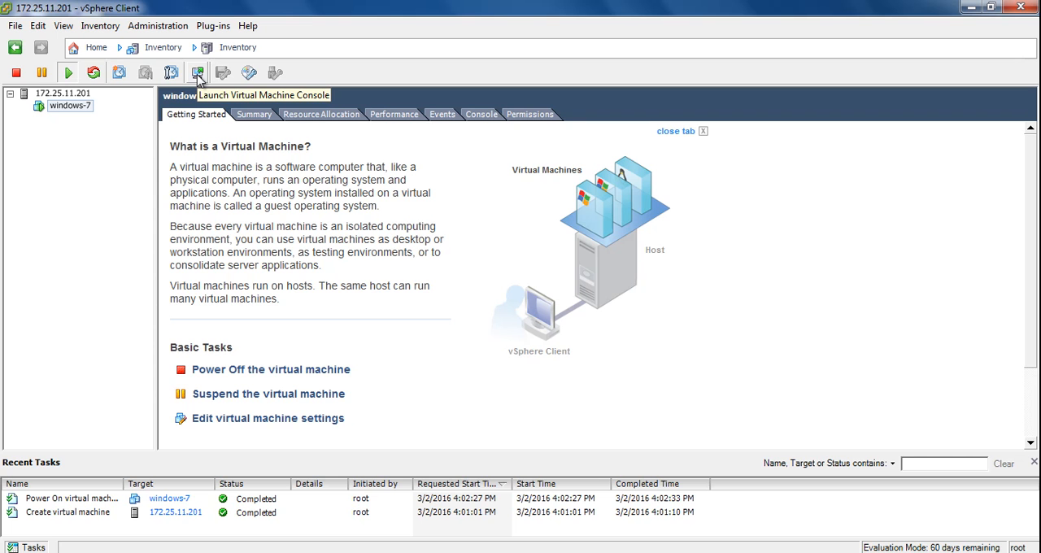
Launch the console of windows-7 in a separate window, reposition it and enlarge it to show more of the guest screen.
left_click(197, 75)
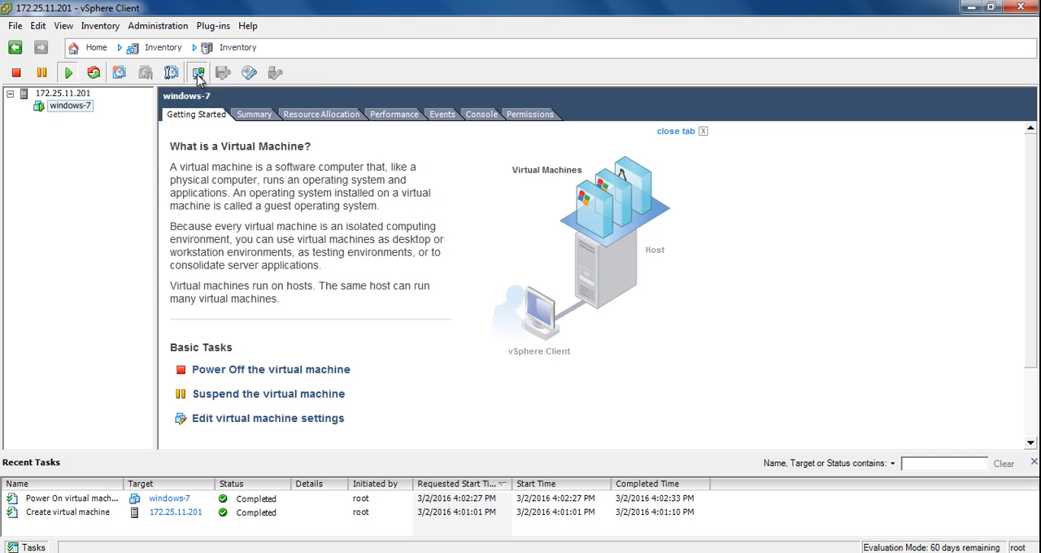
left_click_drag(362, 133, 486, 75)
left_click(614, 130)
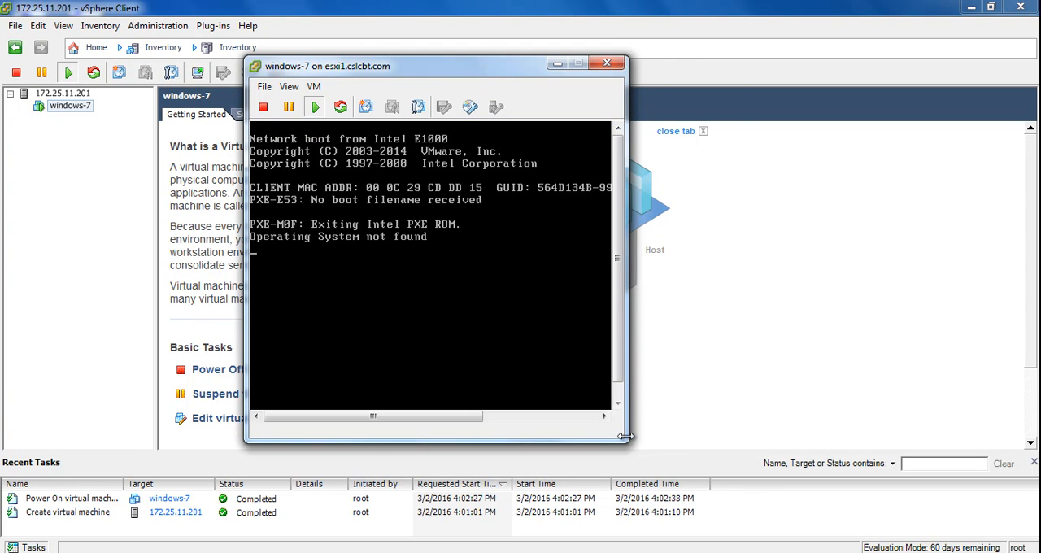
left_click_drag(626, 440, 762, 528)
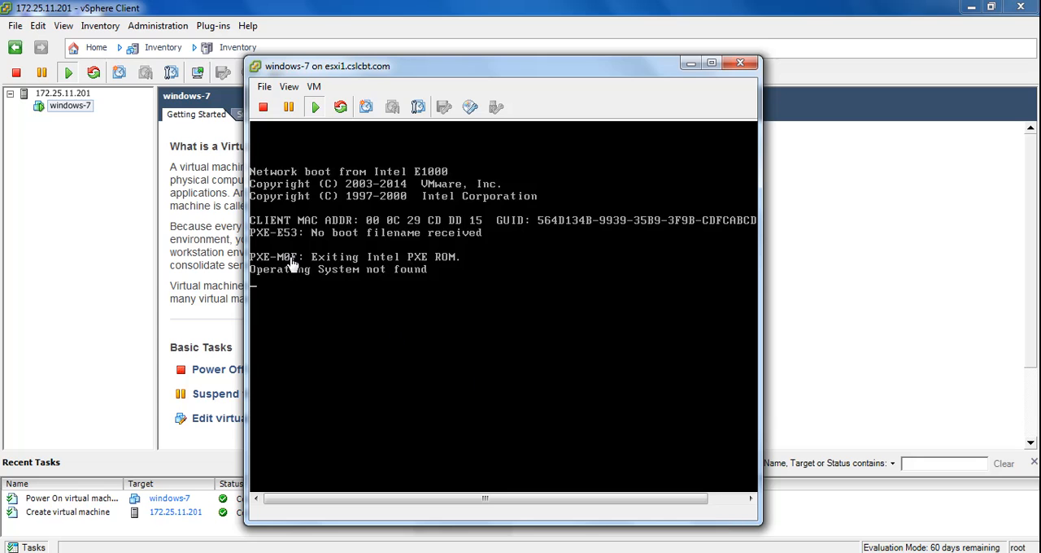
left_click_drag(446, 79, 424, 54)
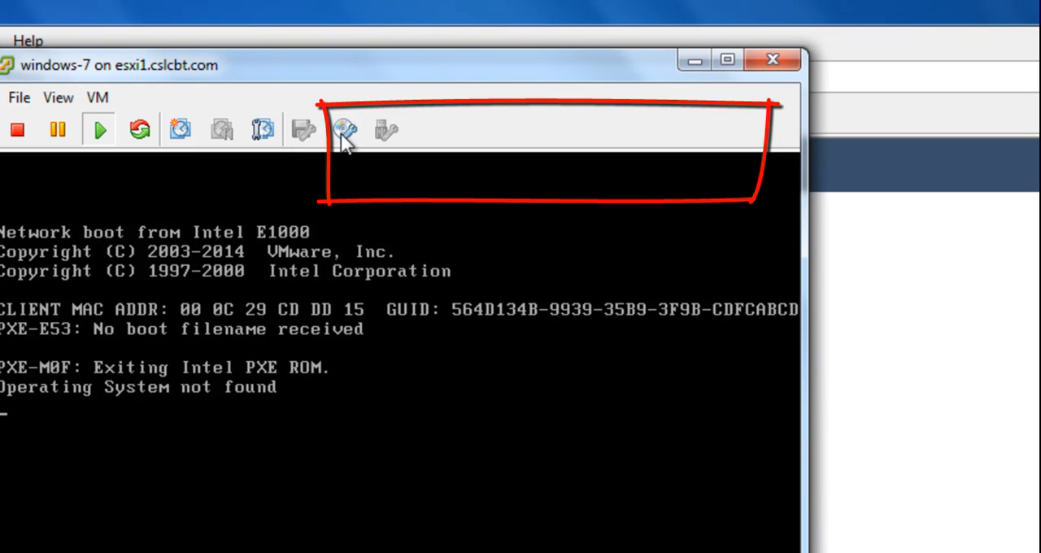
left_click(344, 131)
mouse_move(373, 166)
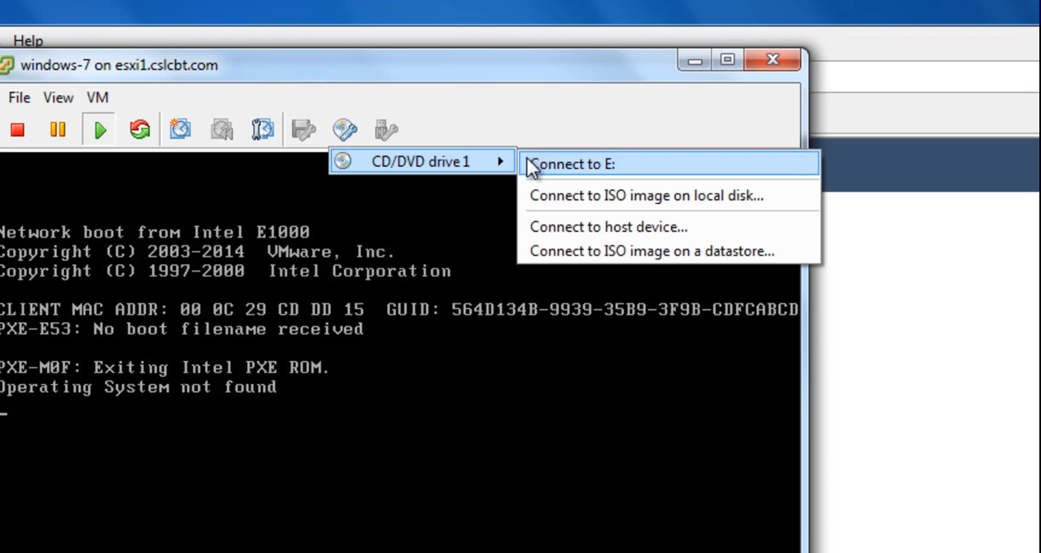
left_click(622, 252)
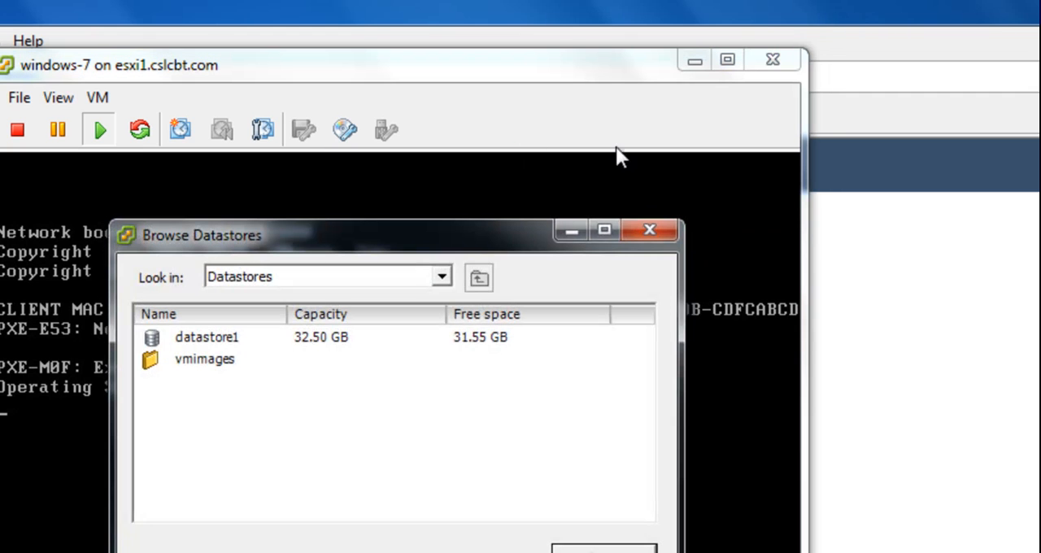
double_click(236, 337)
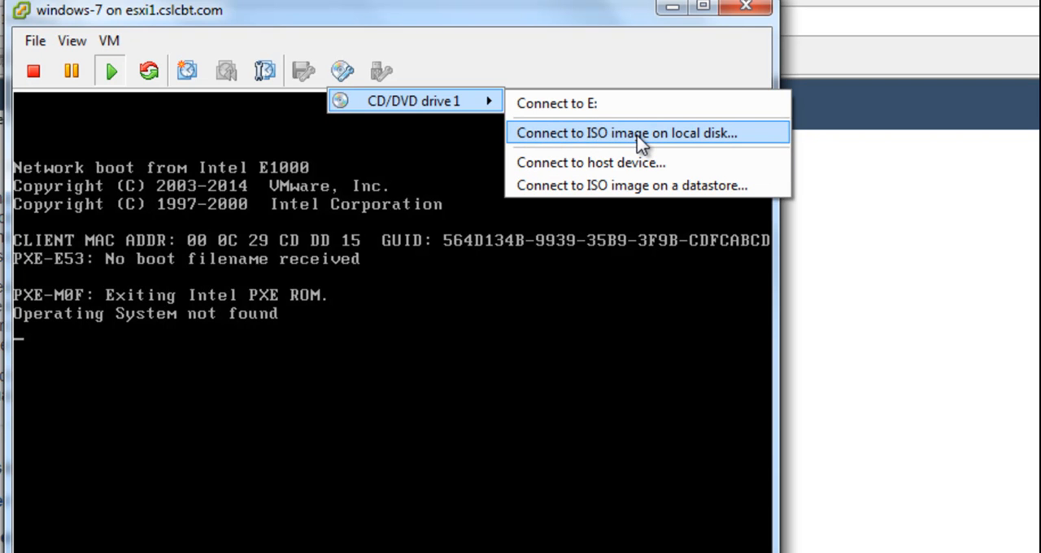
Connect the virtual machine's CD/DVD drive 1 to the local Windows 7 ISO image in D:\Software\ISO and check the connection.
left_click(585, 134)
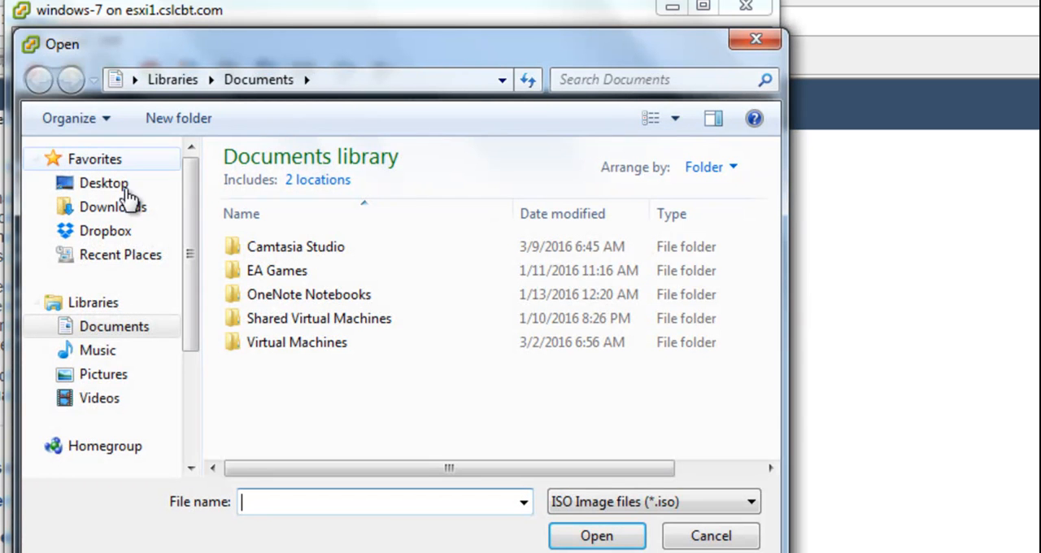
left_click_drag(195, 281, 196, 356)
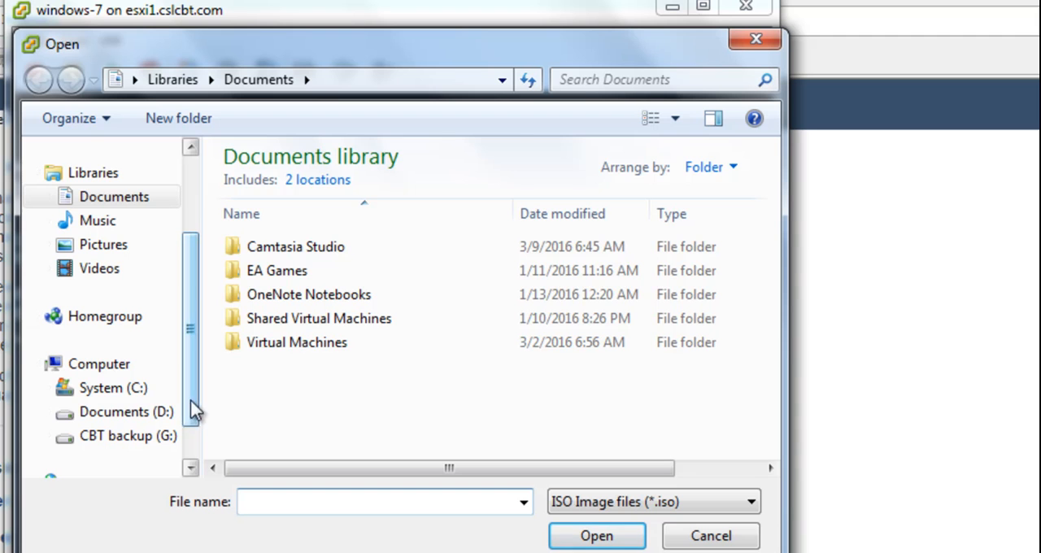
left_click(126, 412)
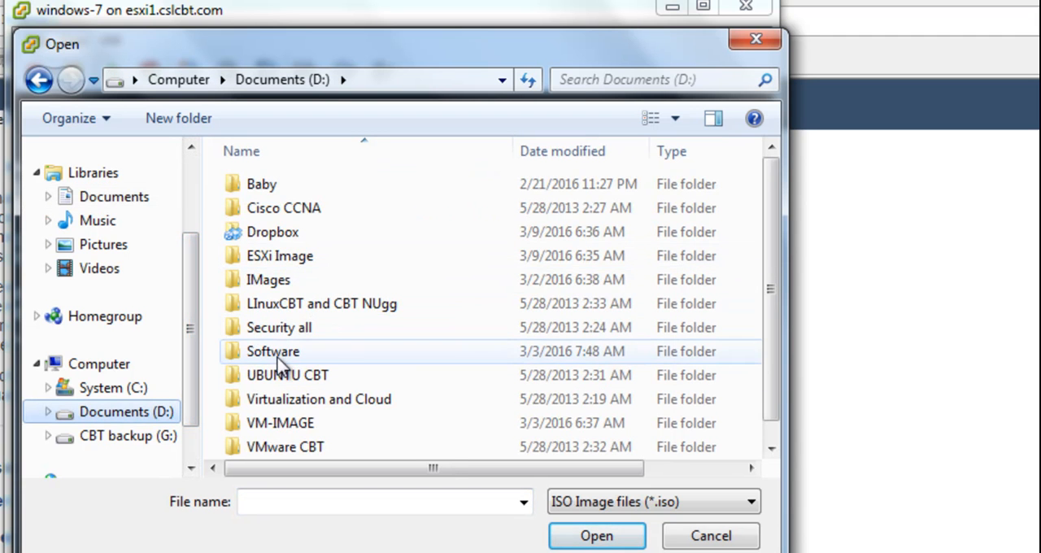
double_click(278, 358)
double_click(262, 210)
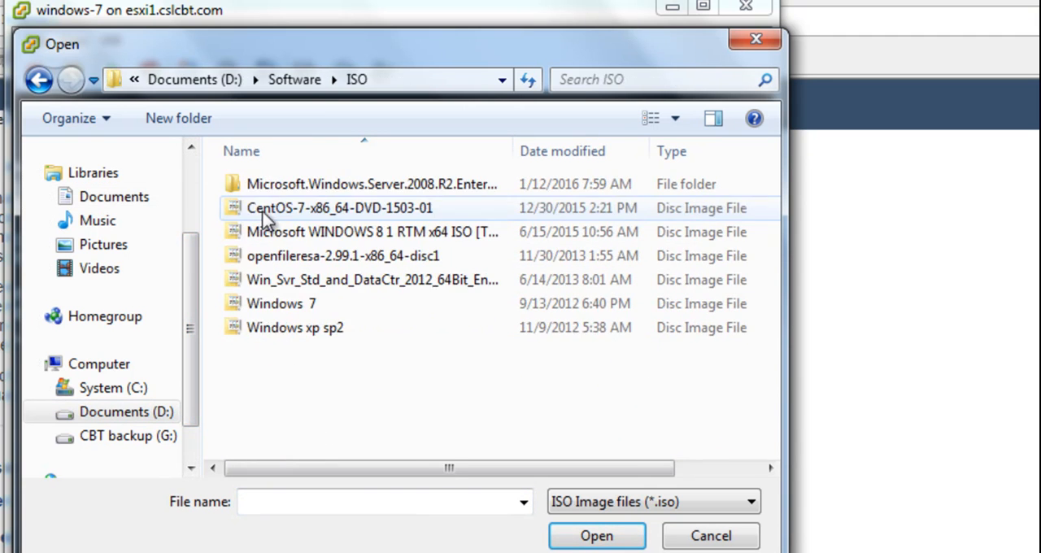
left_click(286, 306)
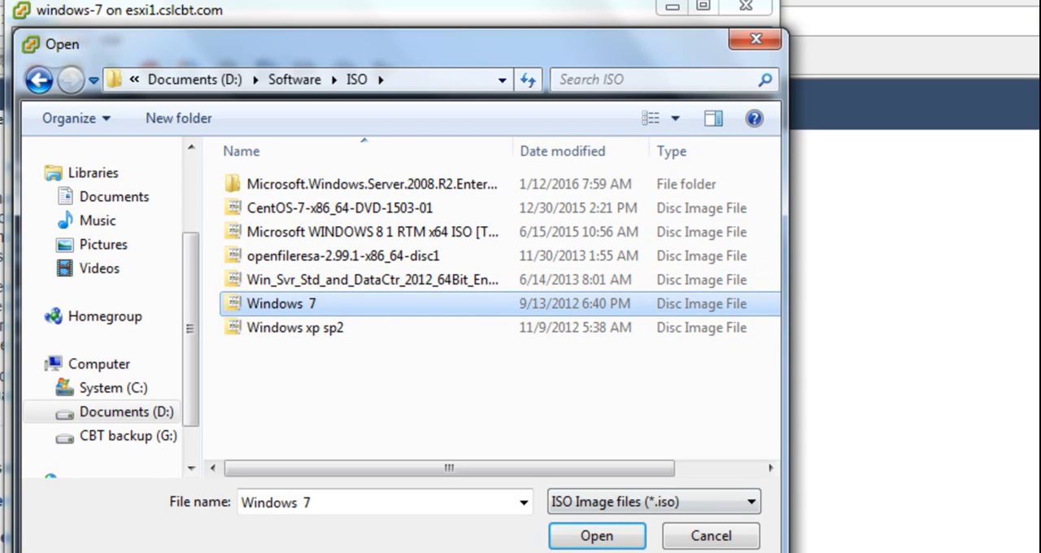
left_click(596, 536)
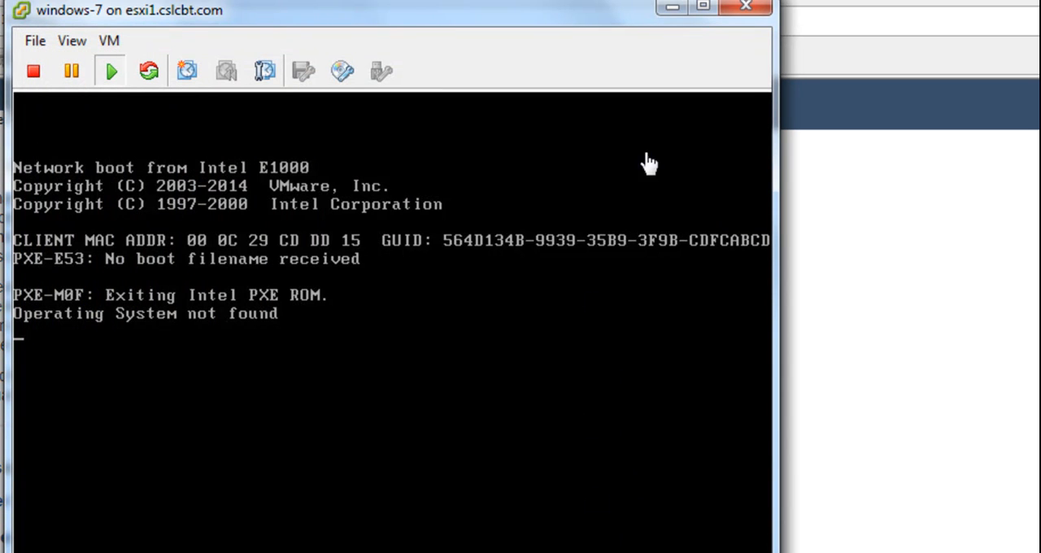
left_click(344, 76)
mouse_move(395, 100)
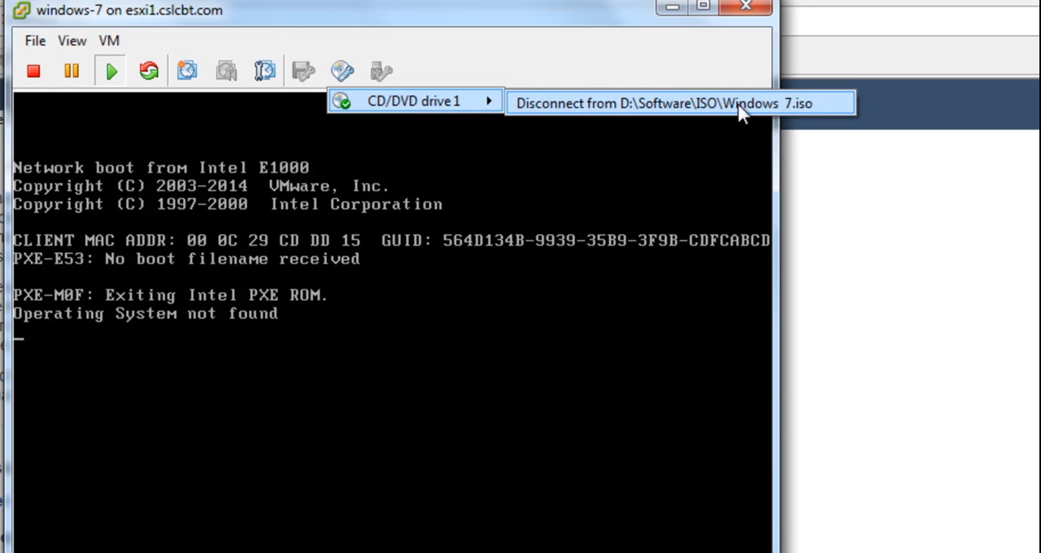
left_click(541, 57)
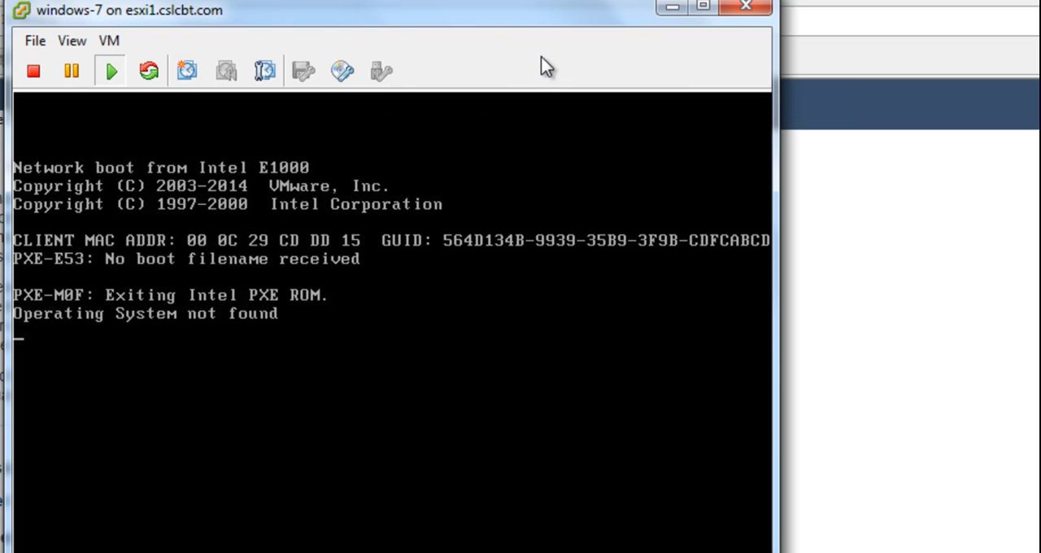
Restart the windows-7 guest by sending it Ctrl+Alt+Del and enter its BIOS setup during startup.
left_click(112, 42)
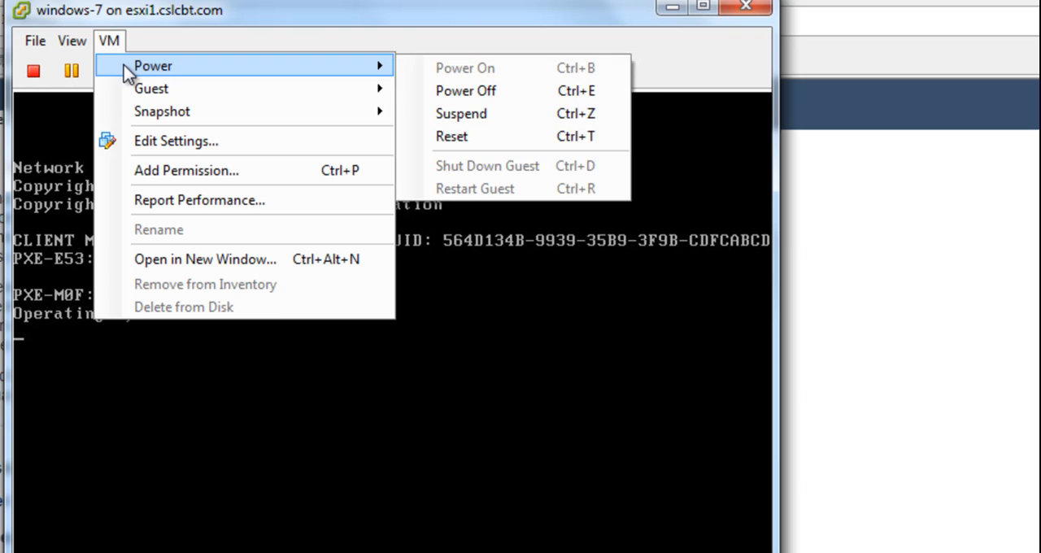
mouse_move(147, 90)
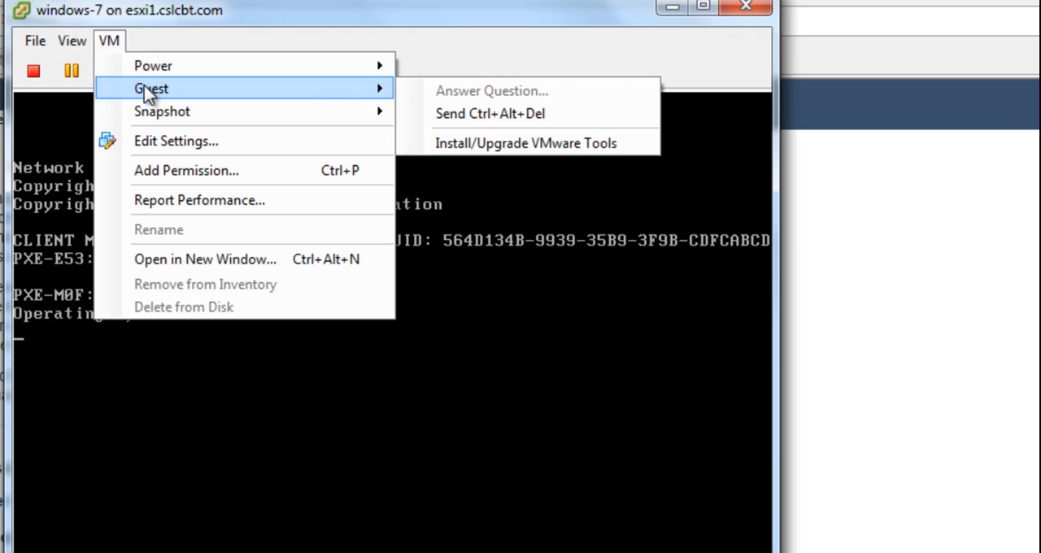
left_click(537, 119)
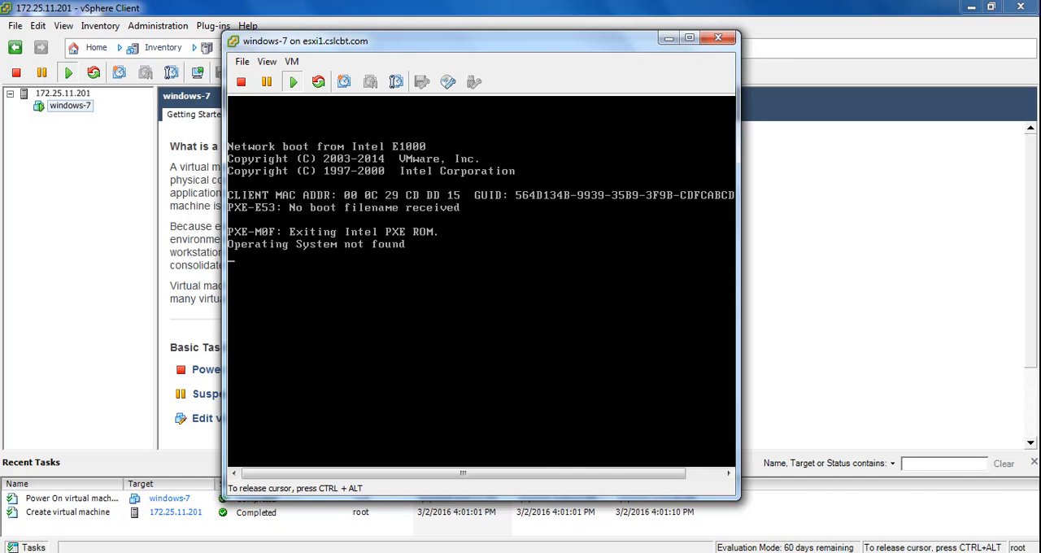
left_click(732, 338)
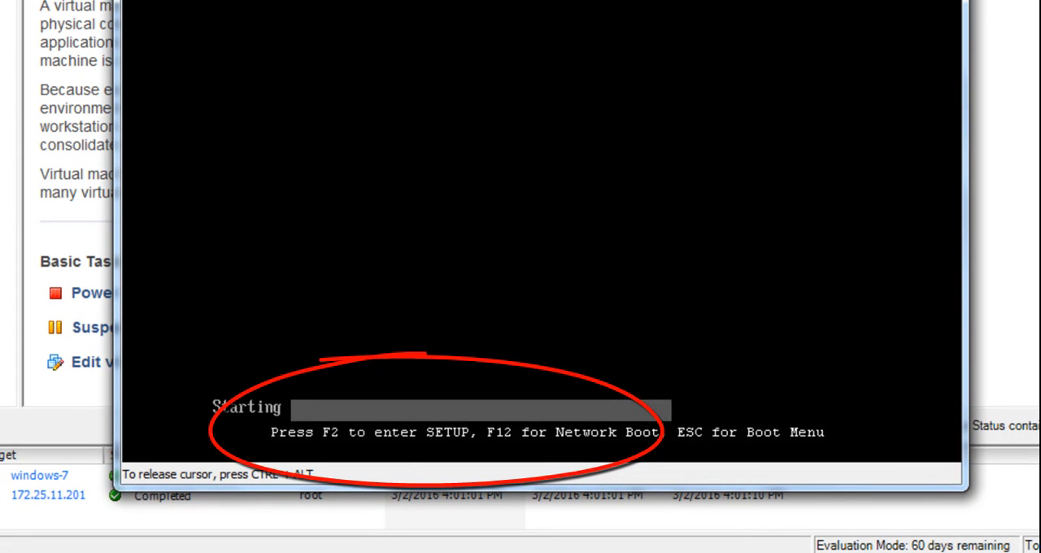
key("F2")
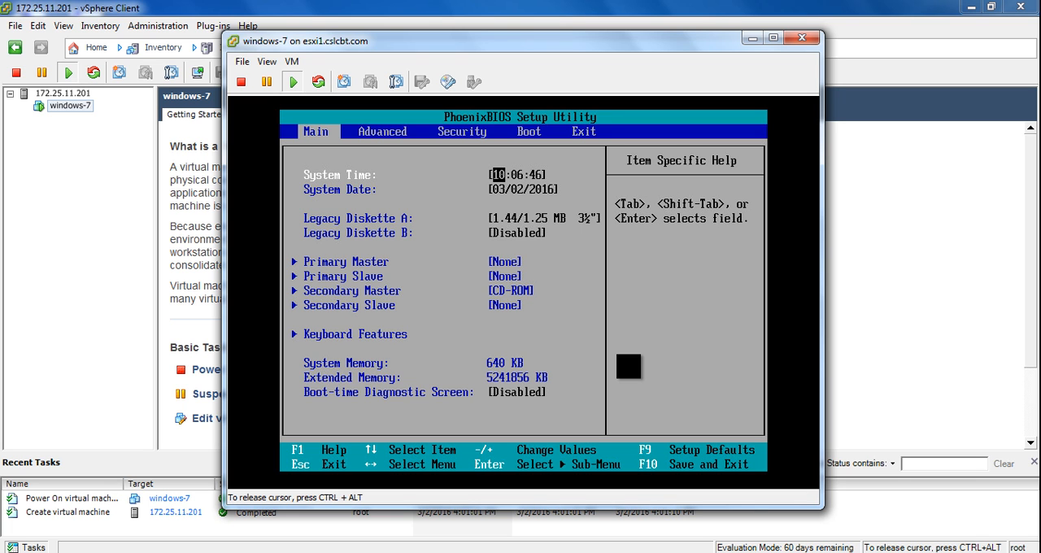
Review the Advanced, Security and Boot pages of the BIOS setup, and exit it saving the configuration.
key("Right")
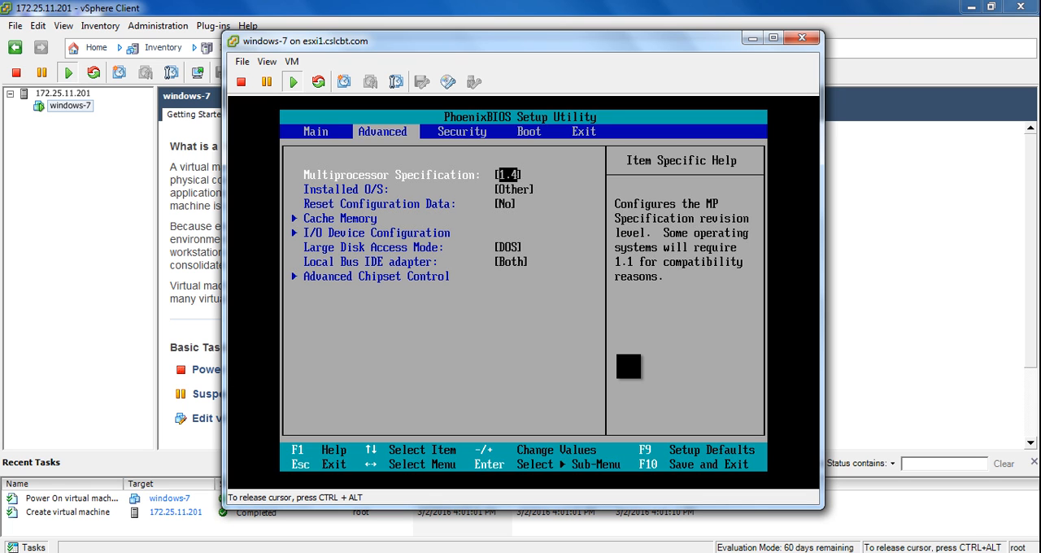
key("Right")
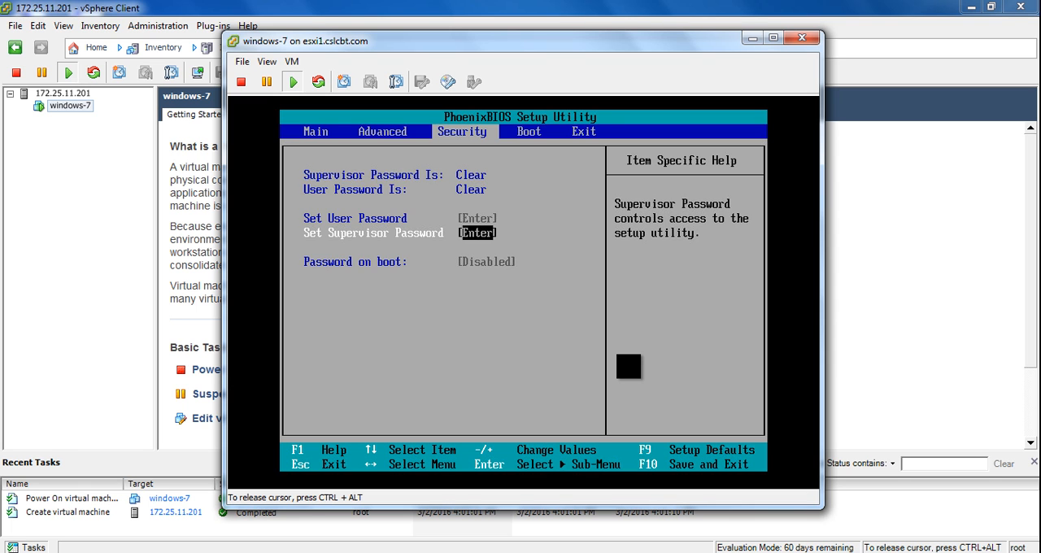
key("Right")
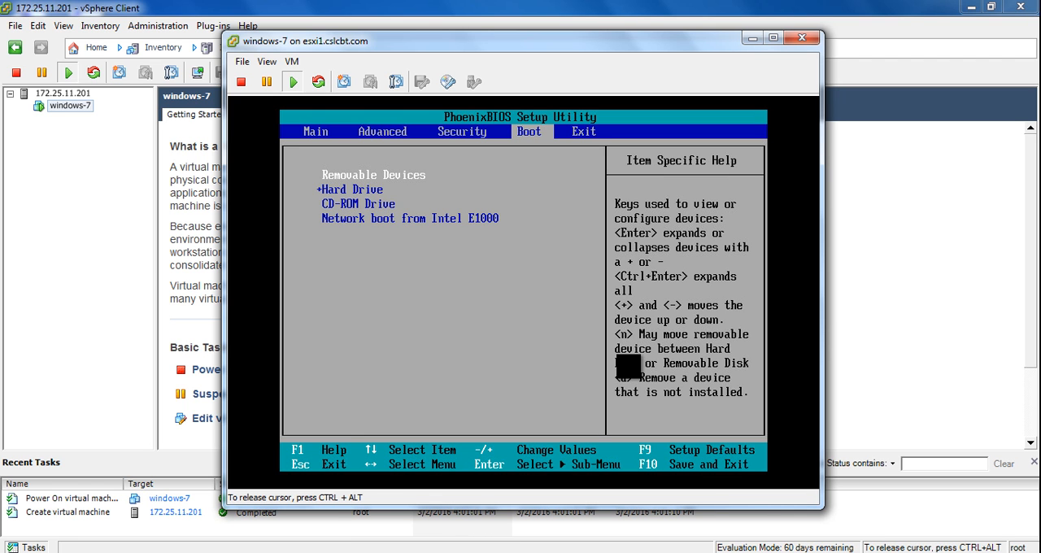
key("Left")
key("Left")
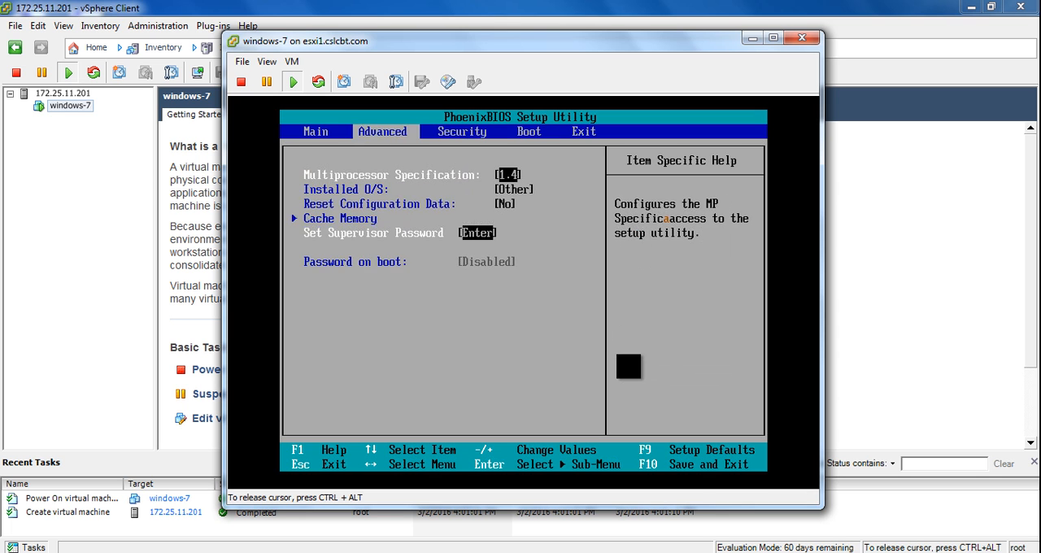
key("Left")
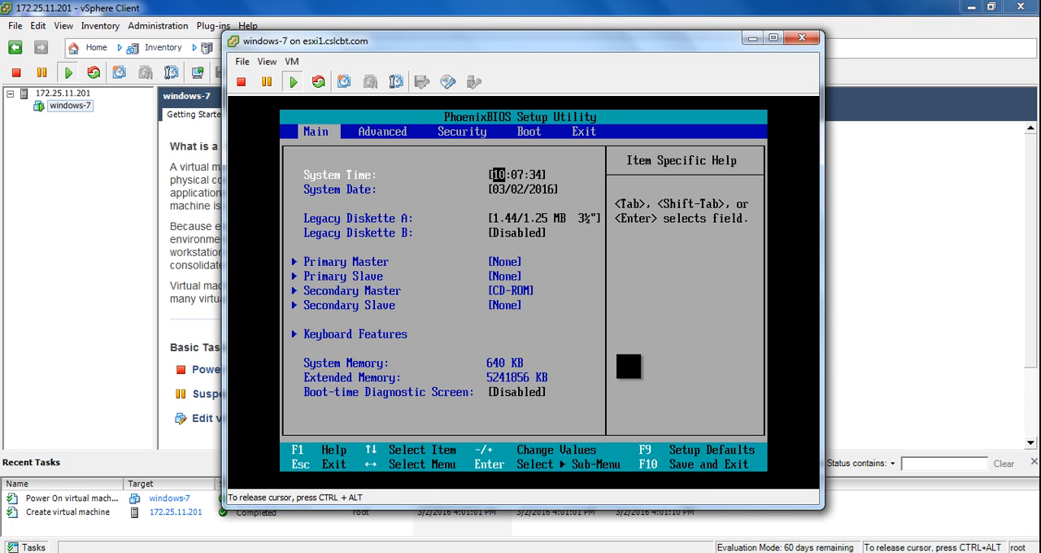
key("F10")
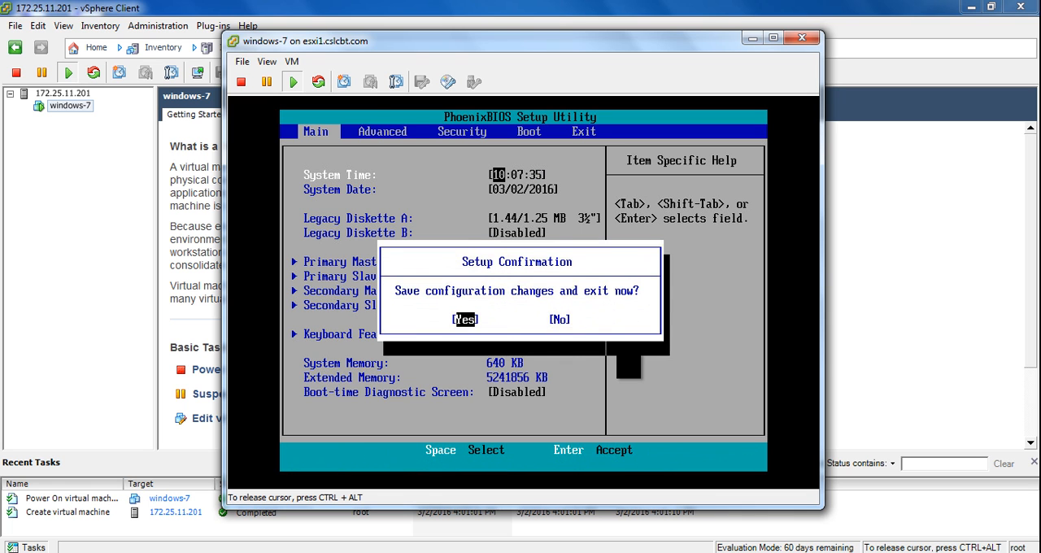
key("Return")
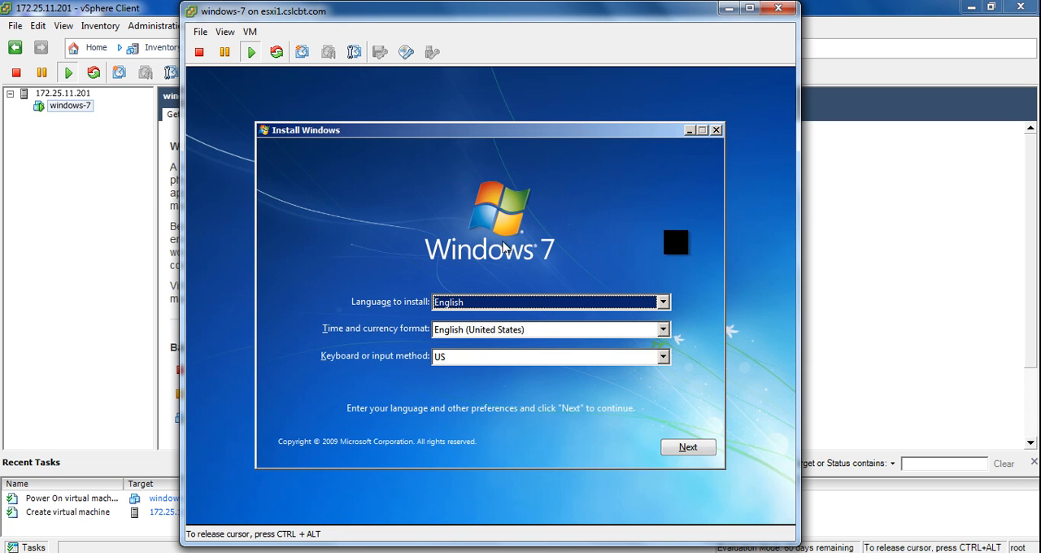
Start the Windows 7 installation with English and US keyboard settings, and choose the Windows 7 Home Basic x64 edition.
left_click(688, 448)
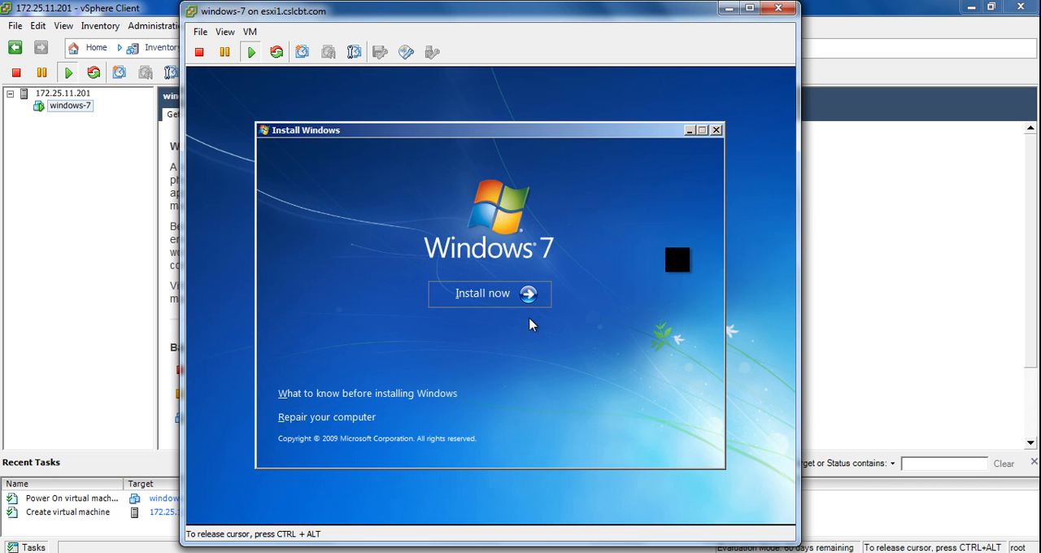
left_click(478, 295)
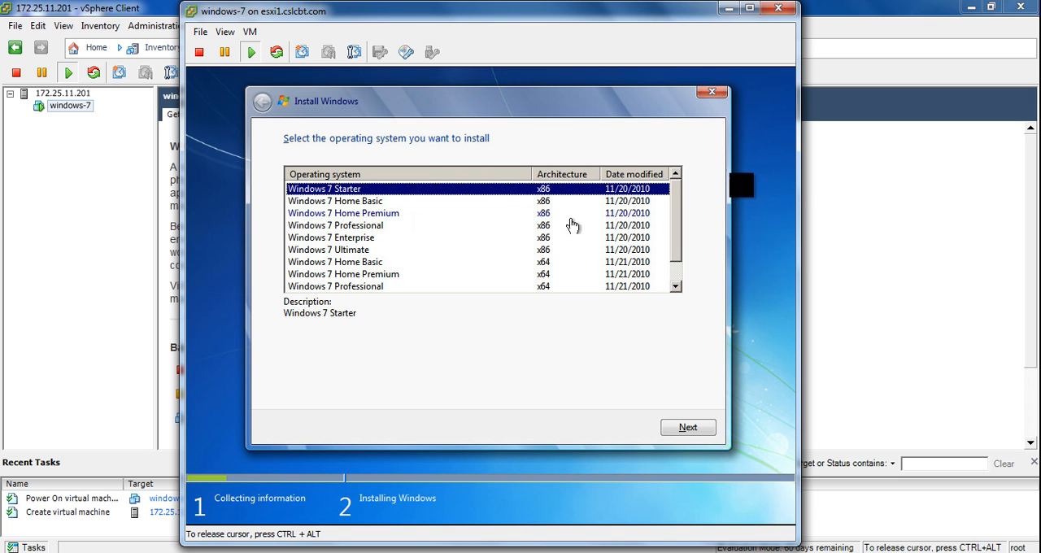
left_click(370, 263)
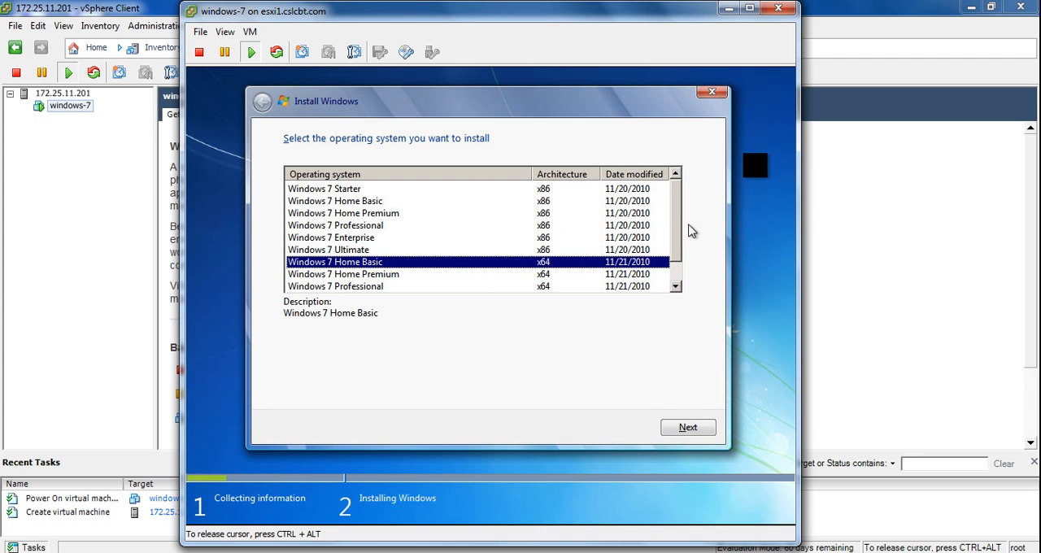
left_click(669, 228)
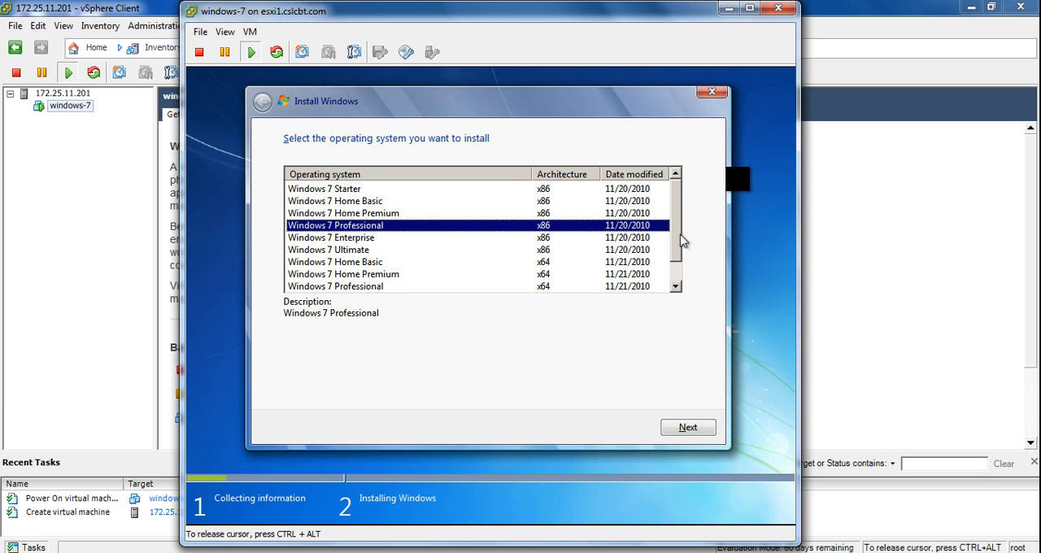
scroll(678, 260, "down", 1)
scroll(667, 235, "up", 1)
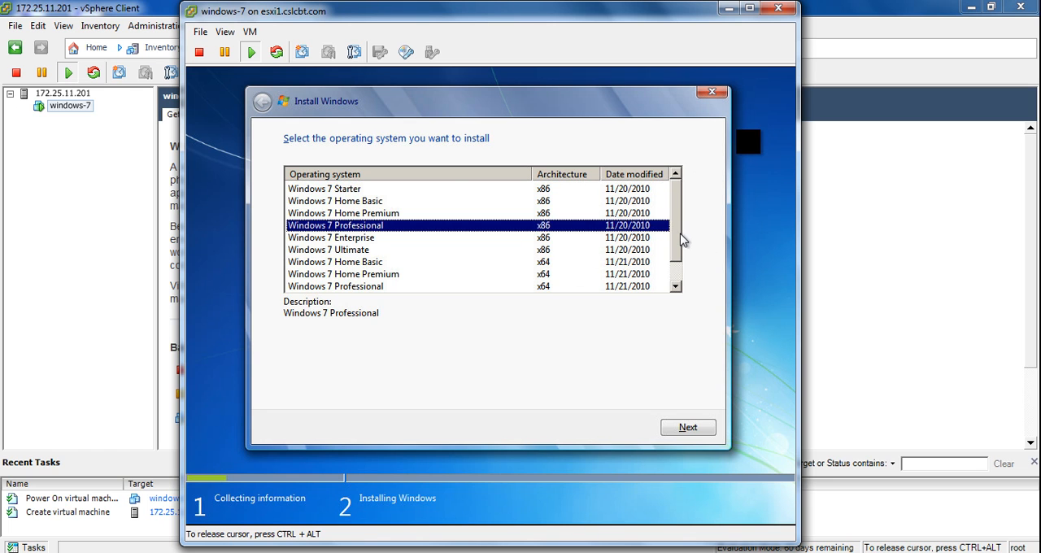
scroll(684, 277, "down", 1)
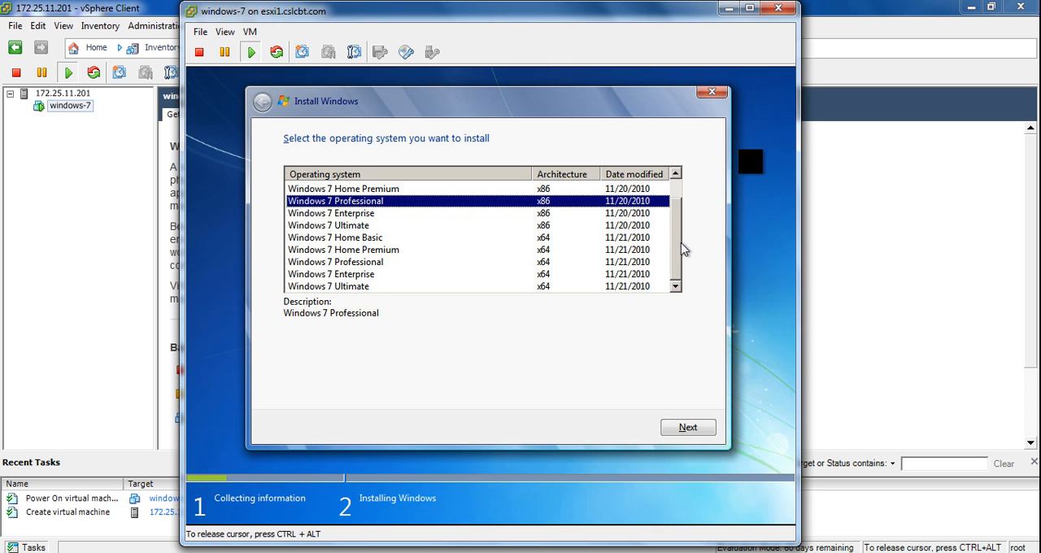
scroll(669, 234, "up", 1)
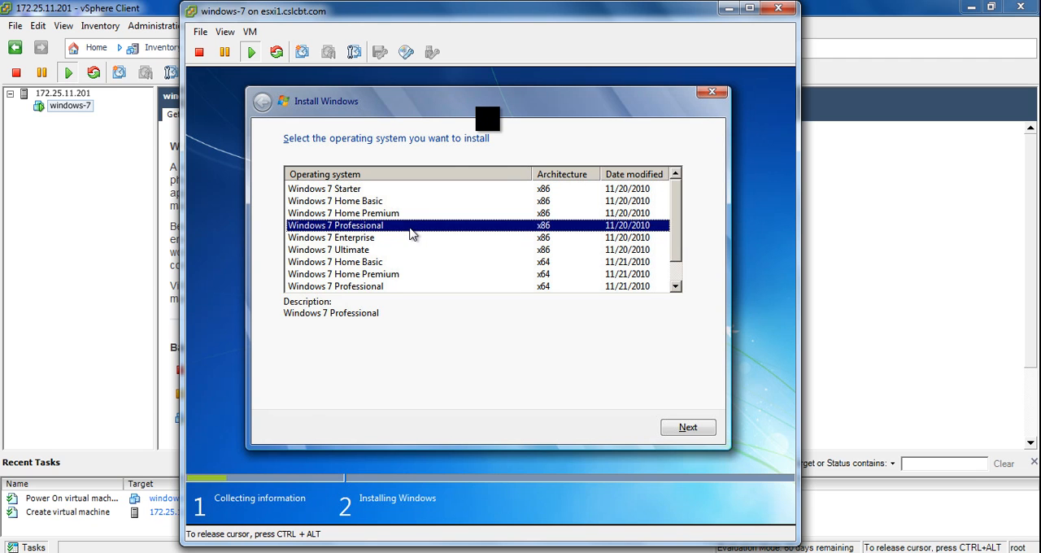
left_click(363, 264)
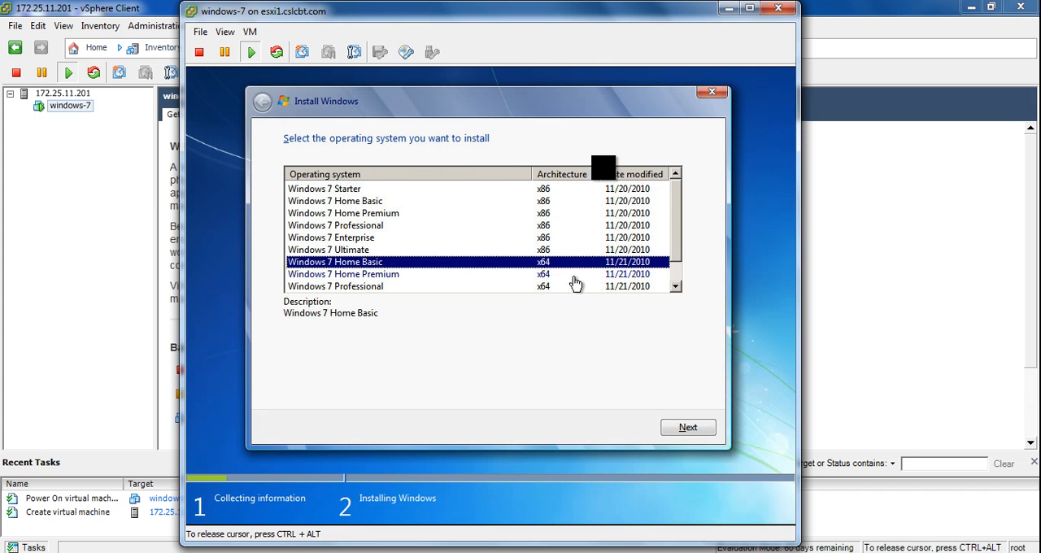
left_click(693, 430)
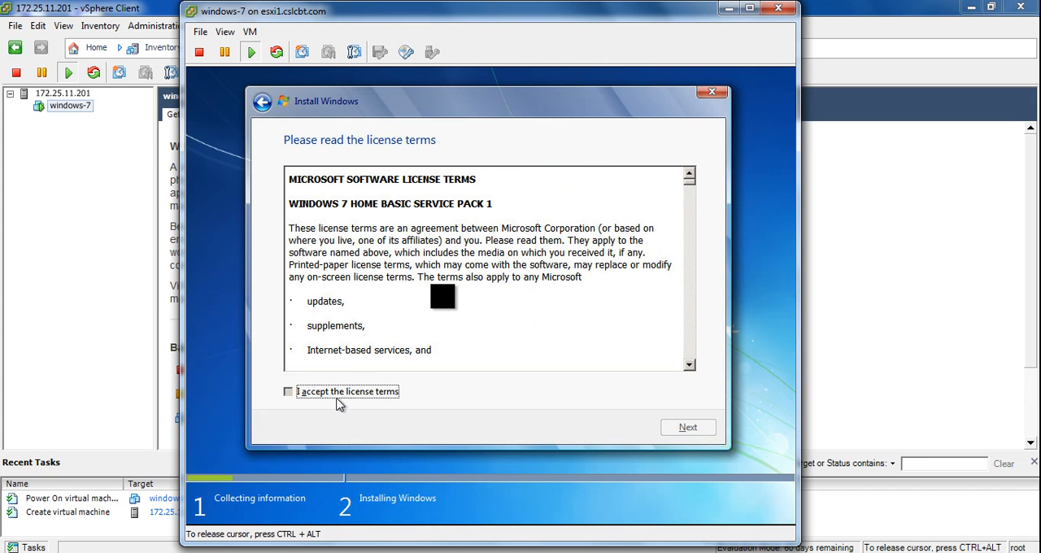
Accept the license terms and start a custom installation on the unallocated space of Disk 0.
left_click(345, 395)
left_click(688, 428)
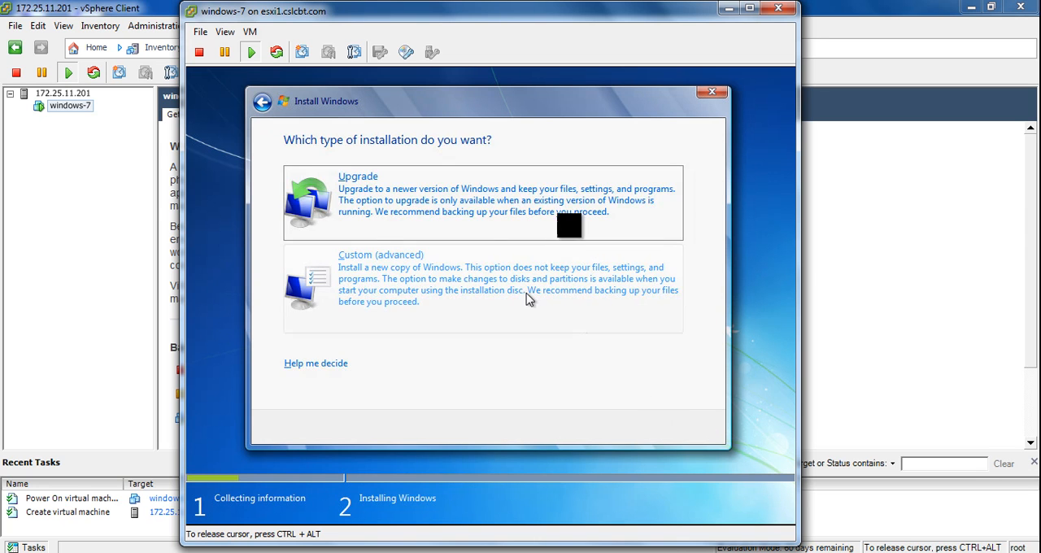
left_click(437, 294)
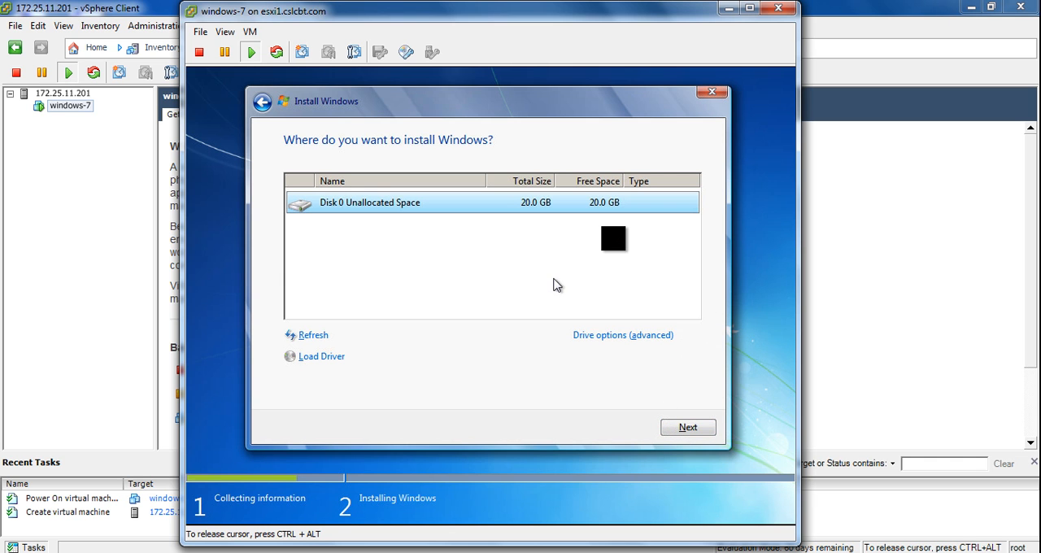
left_click(688, 427)
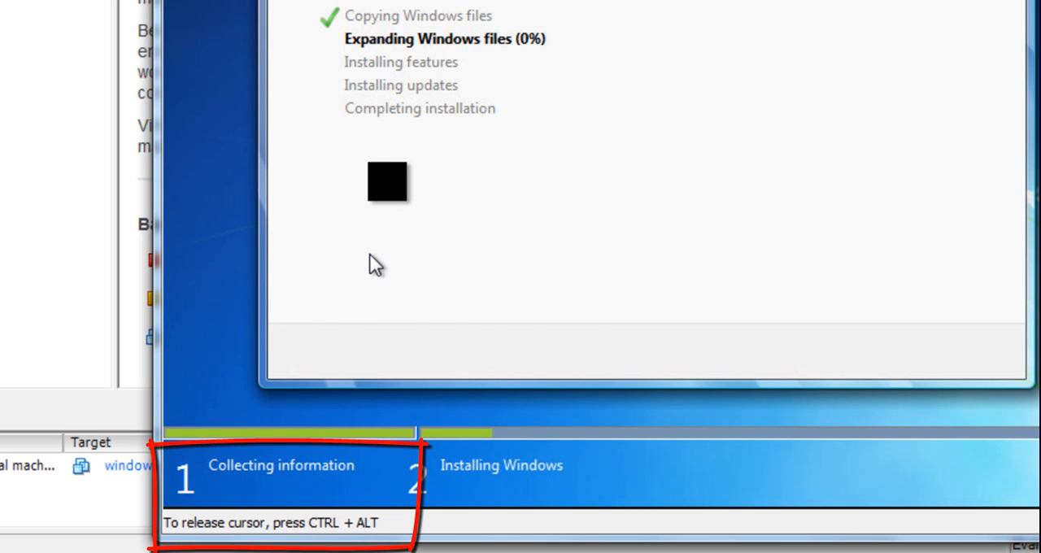
Release the cursor from the windows-7 console, switch to the main client window and back, and capture and release the cursor once more.
key("ctrl+alt")
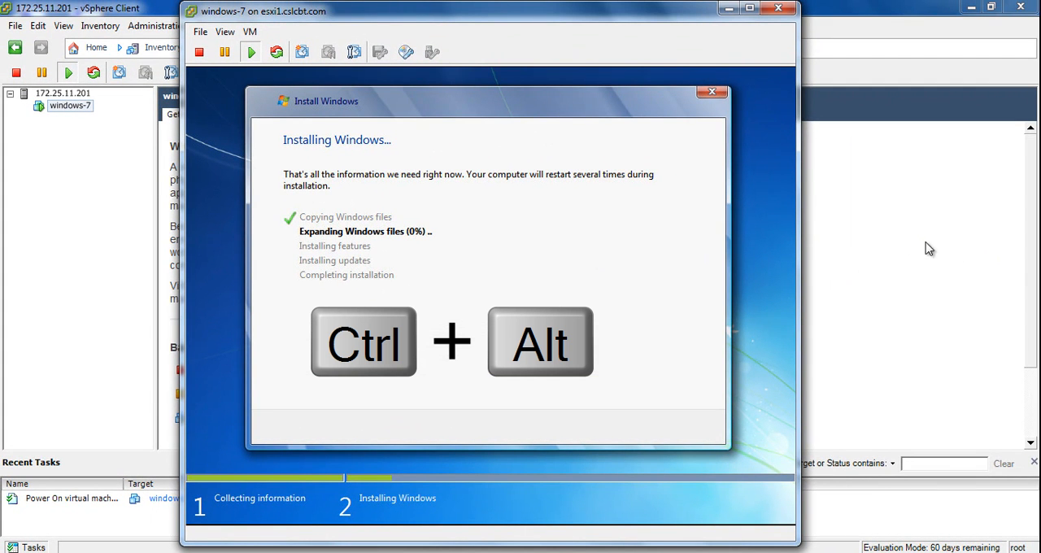
left_click(879, 232)
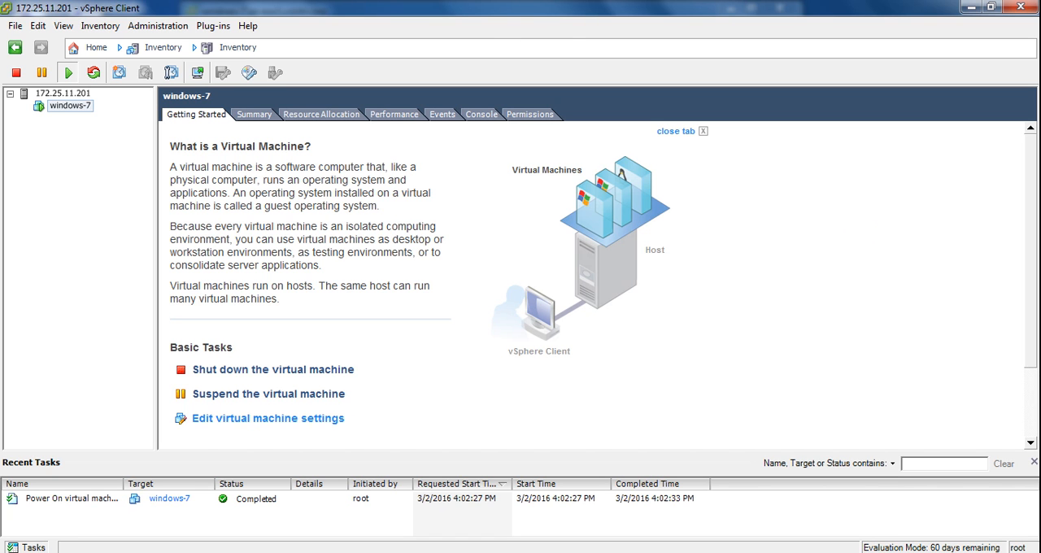
left_click(257, 552)
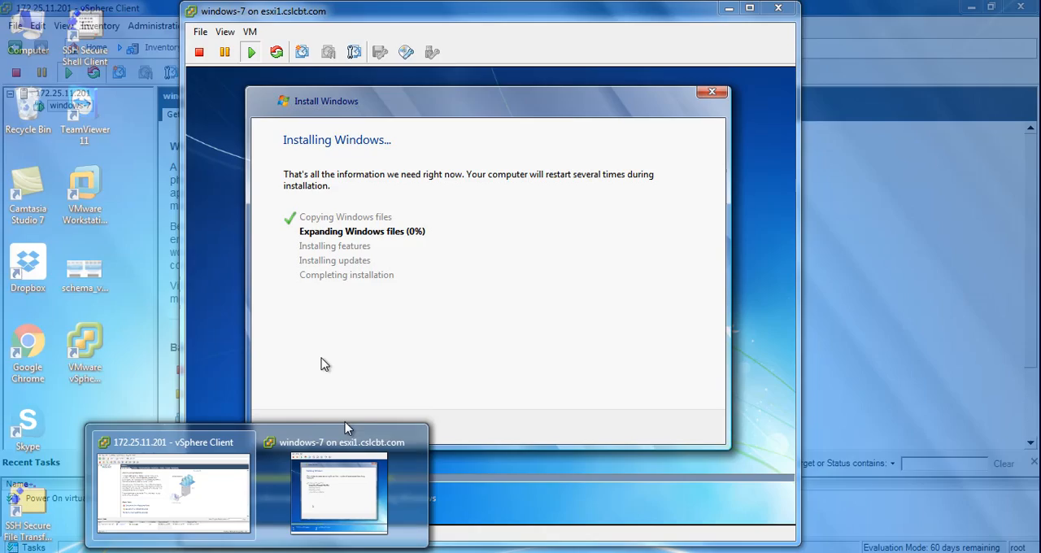
left_click(345, 443)
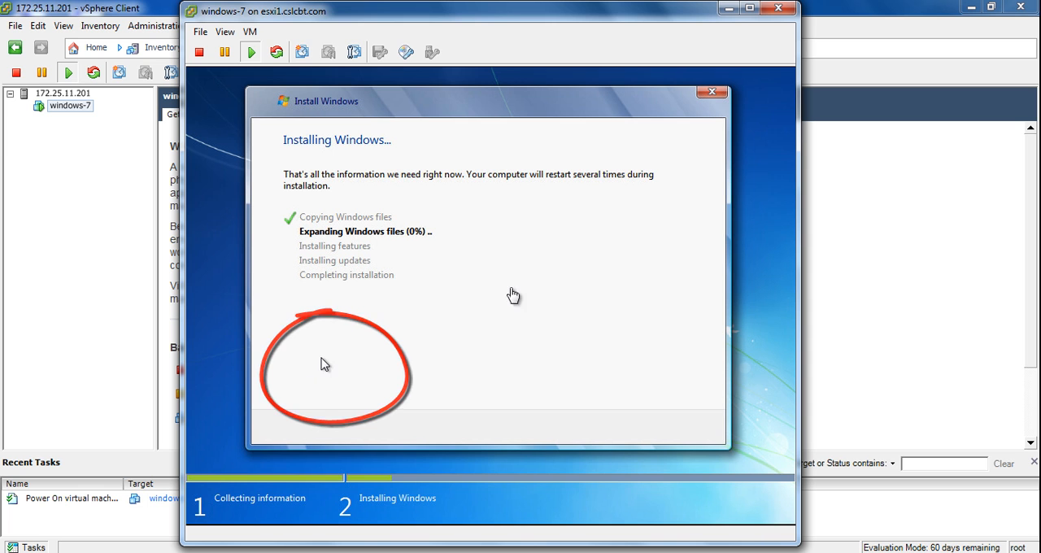
left_click(488, 297)
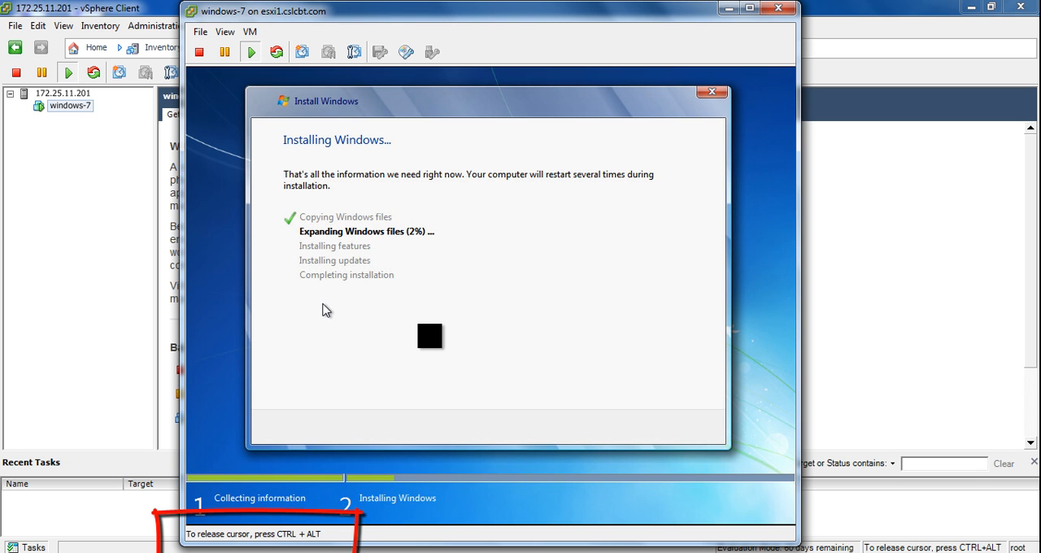
key("ctrl+alt")
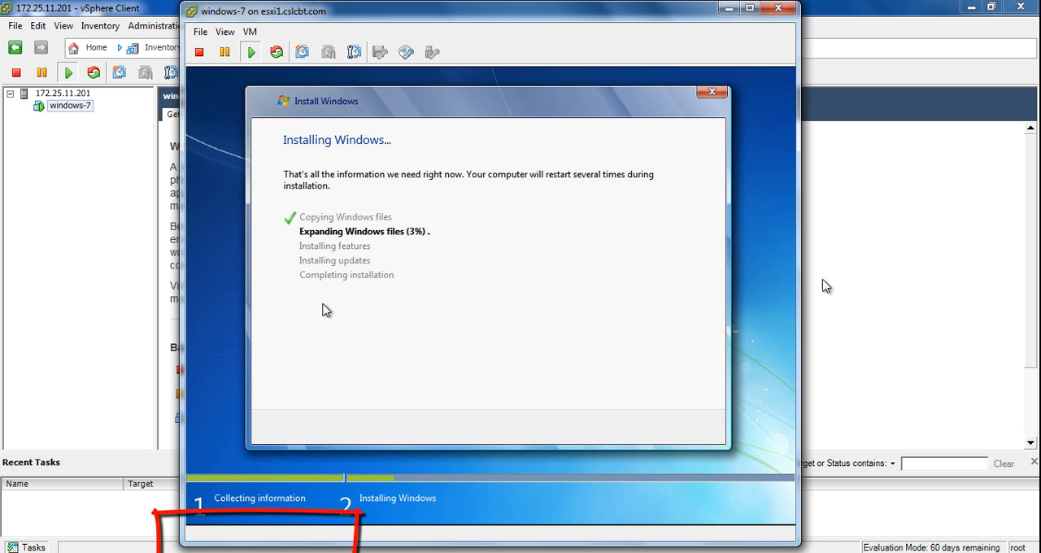
mouse_move(666, 14)
left_mouse_down()
mouse_move(654, 17)
mouse_move(667, 16)
left_mouse_up()
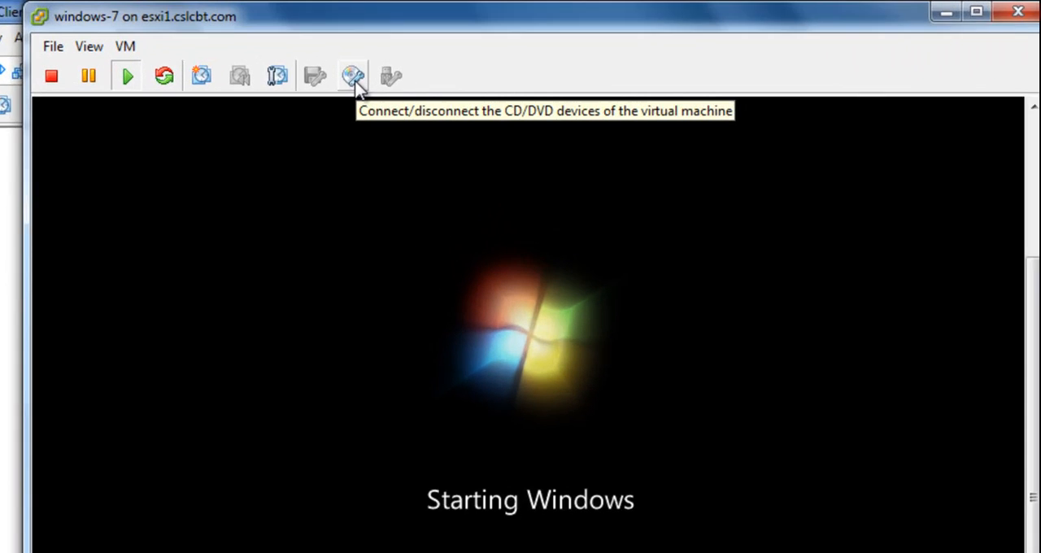
Disconnect CD/DVD drive 1 of the windows-7 virtual machine from the Windows 7 ISO image, and acknowledge the disconnection.
left_click(353, 88)
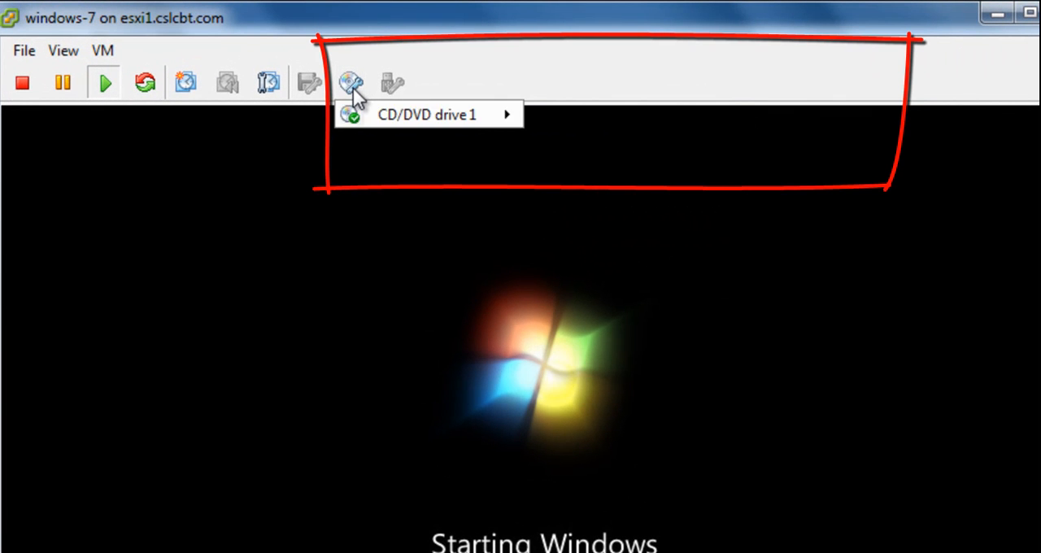
mouse_move(381, 117)
left_click(564, 117)
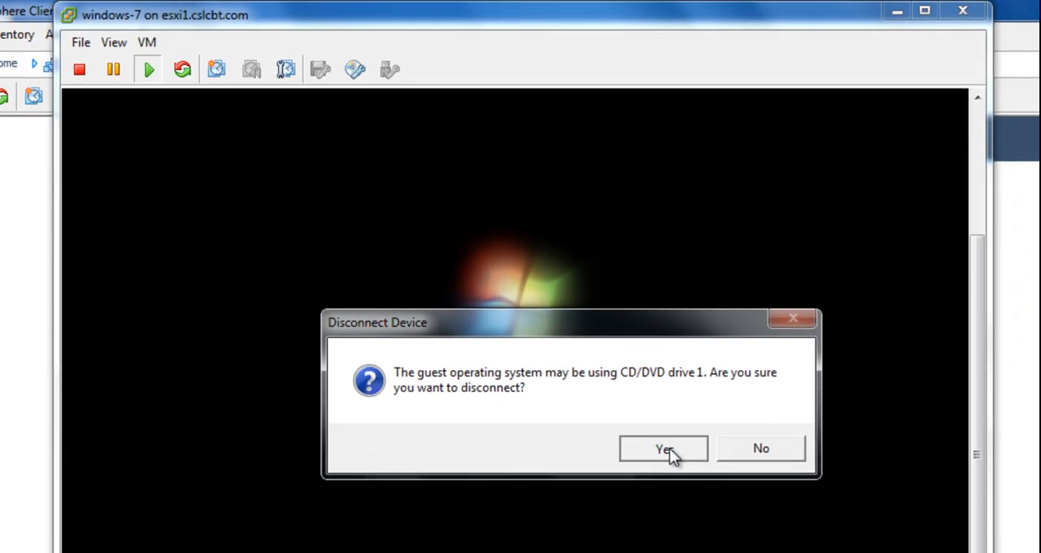
left_click(719, 535)
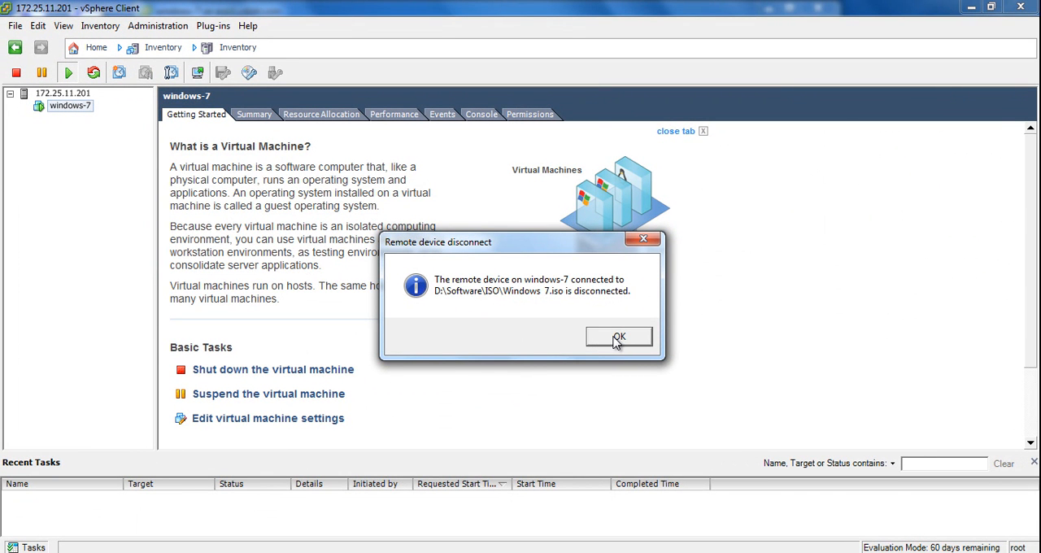
left_click(615, 339)
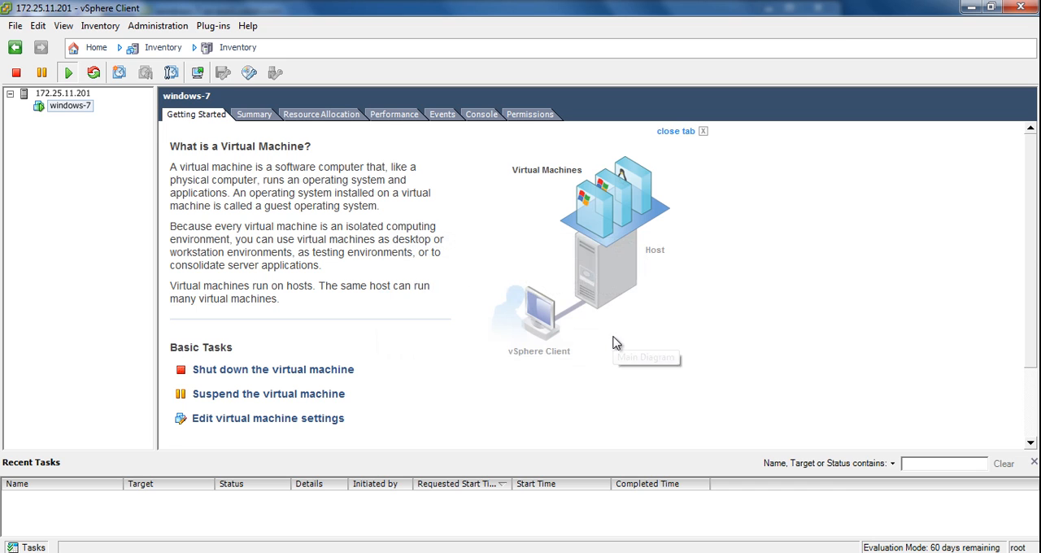
Reopen the windows-7 console and set the Windows user name to user1 and the computer name to user1-CSLCBT.
left_click(198, 73)
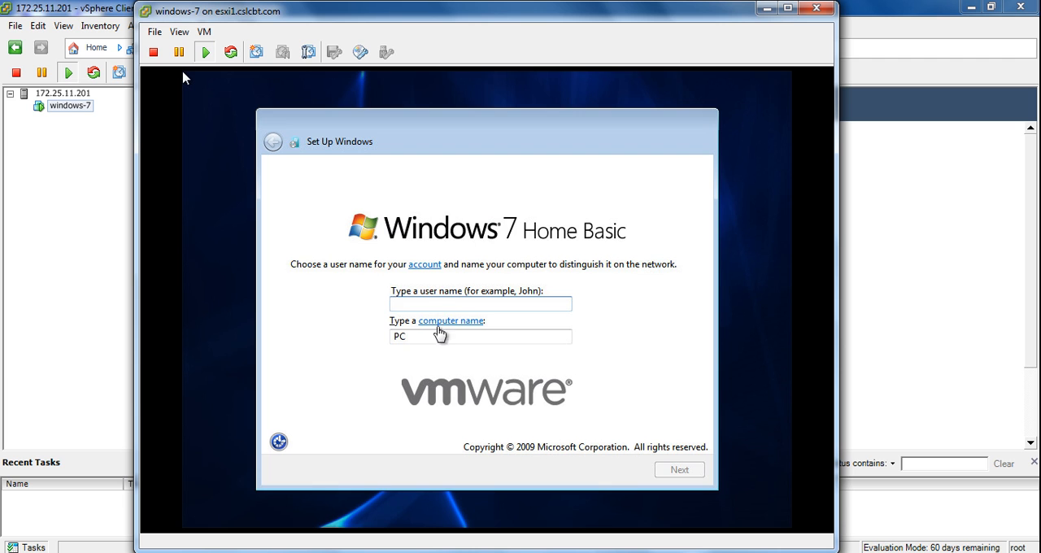
left_click(183, 77)
type("user1")
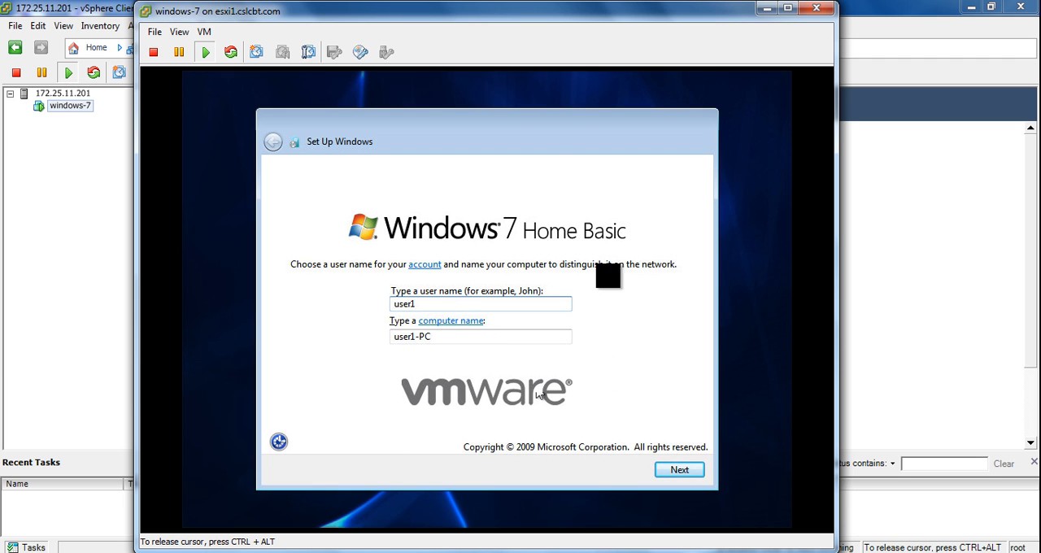
key("Tab")
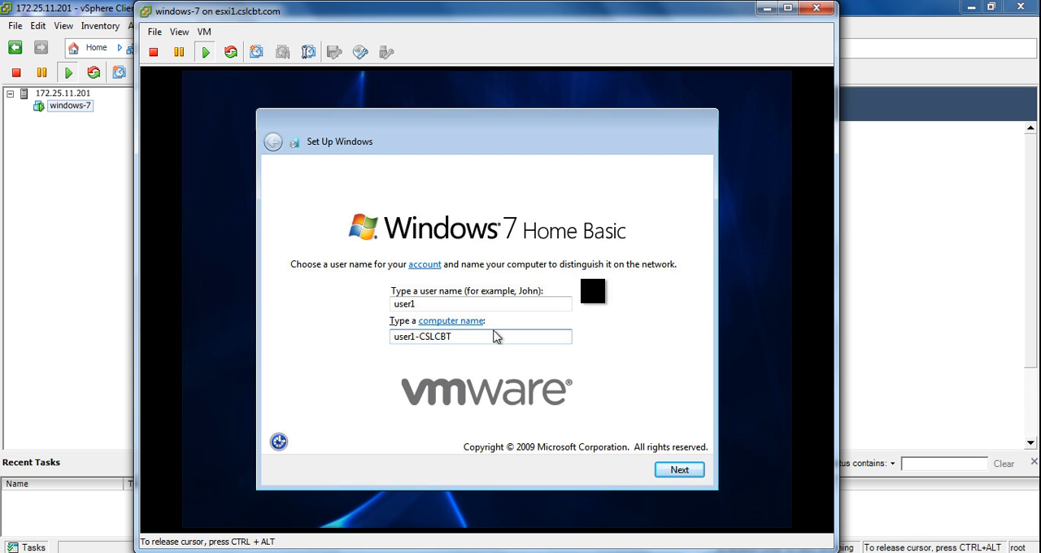
left_click(675, 471)
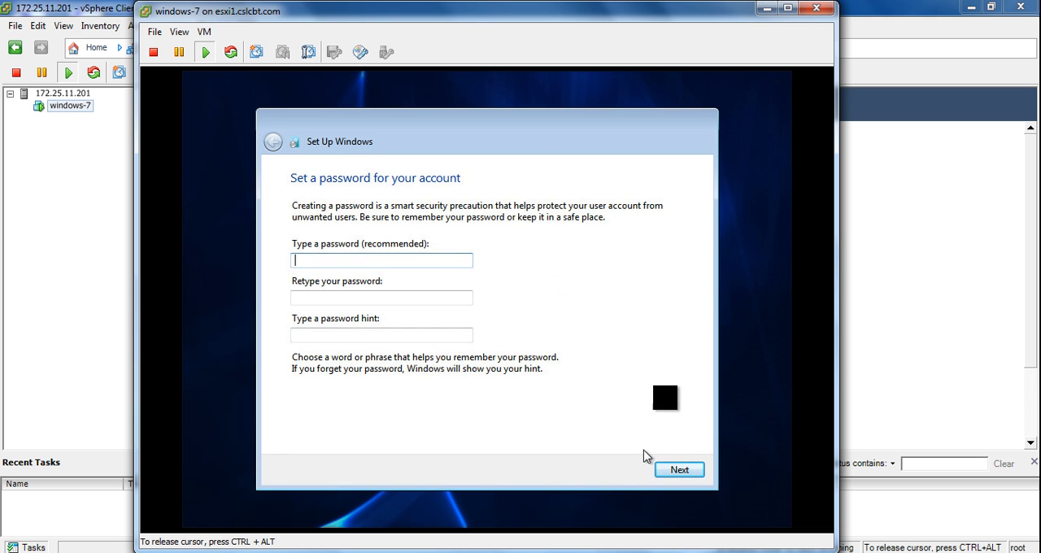
Leave the account password blank and choose Ask me later for the Windows protection and update settings.
left_click(668, 475)
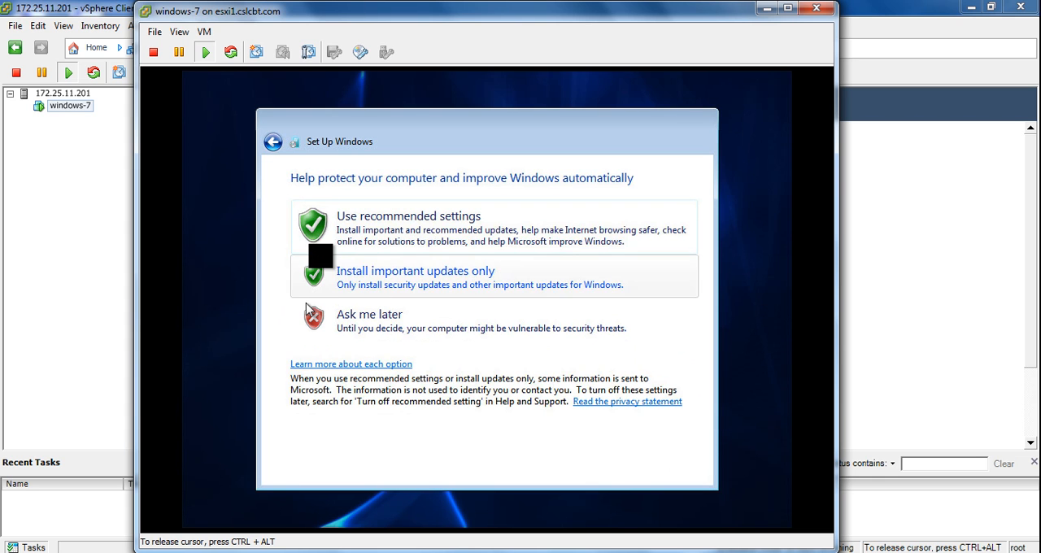
left_click(399, 328)
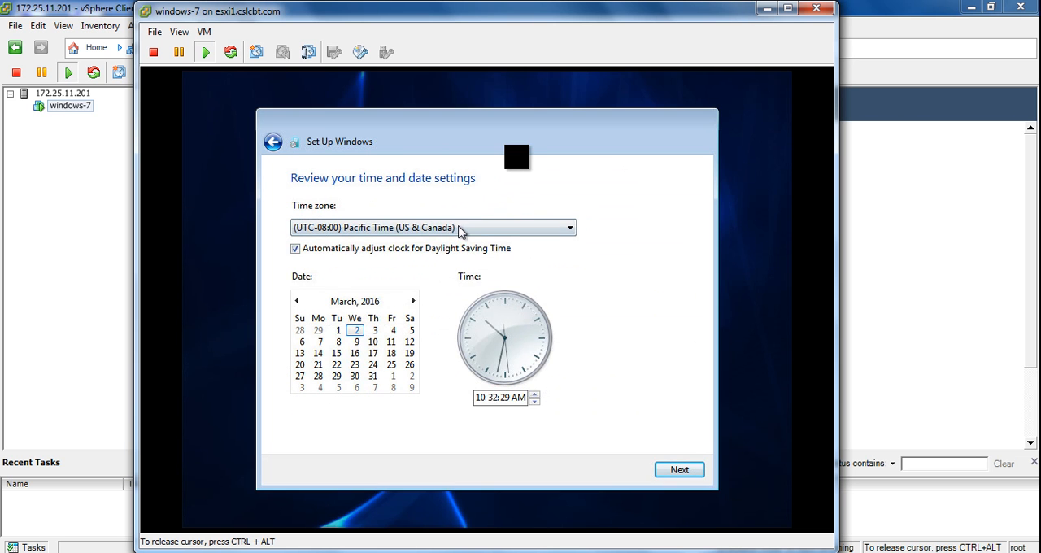
Set the time zone to (UTC+06:00) Dhaka and change the clock's hour to 7 AM.
left_click(459, 229)
scroll(442, 332, "down", 7)
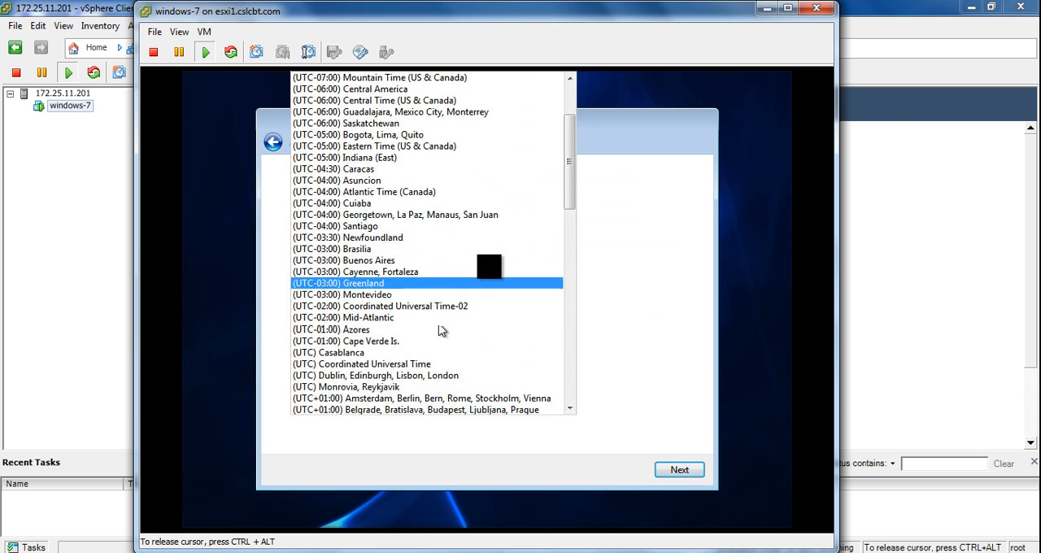
scroll(441, 337, "down", 5)
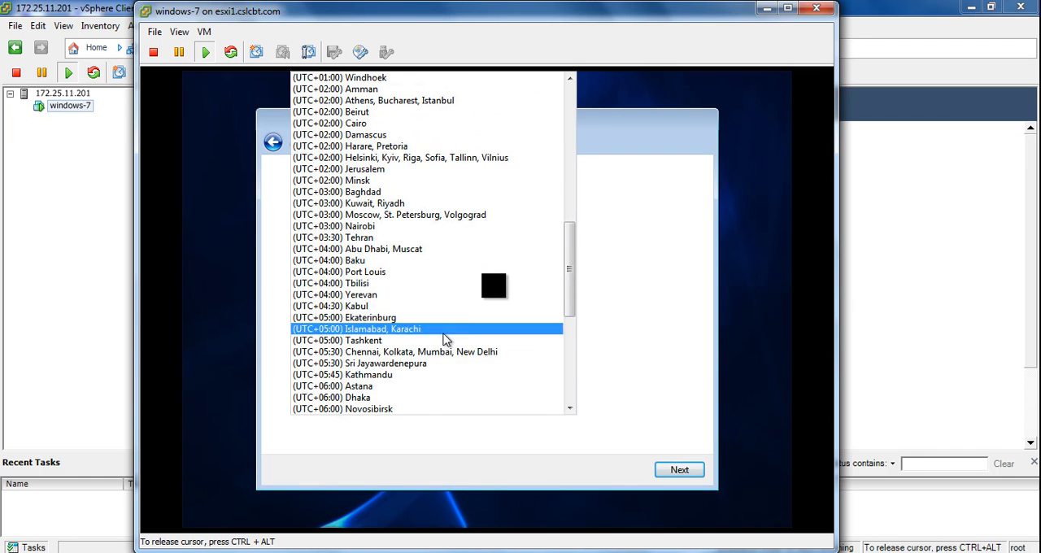
left_click(423, 402)
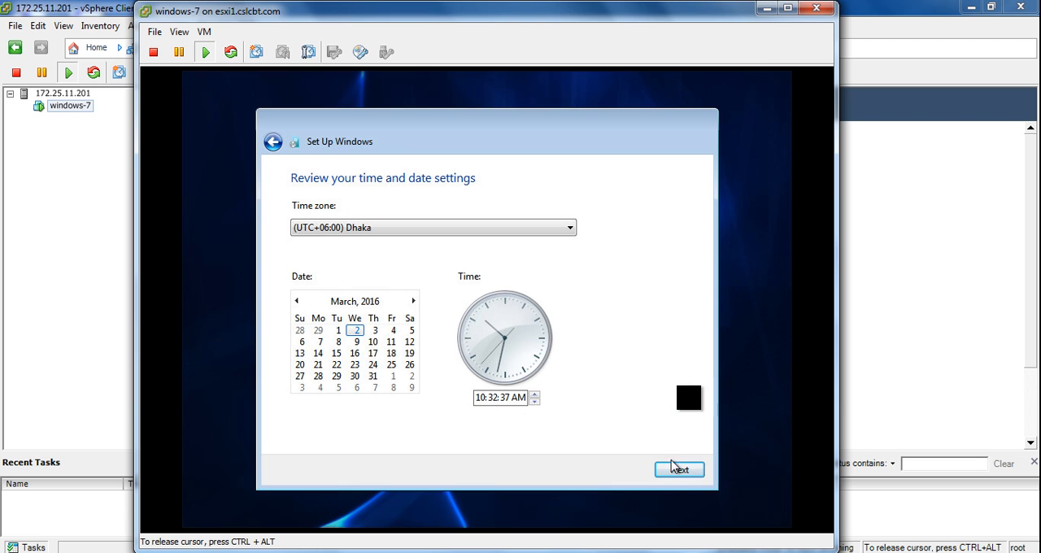
left_click(480, 397)
type("7")
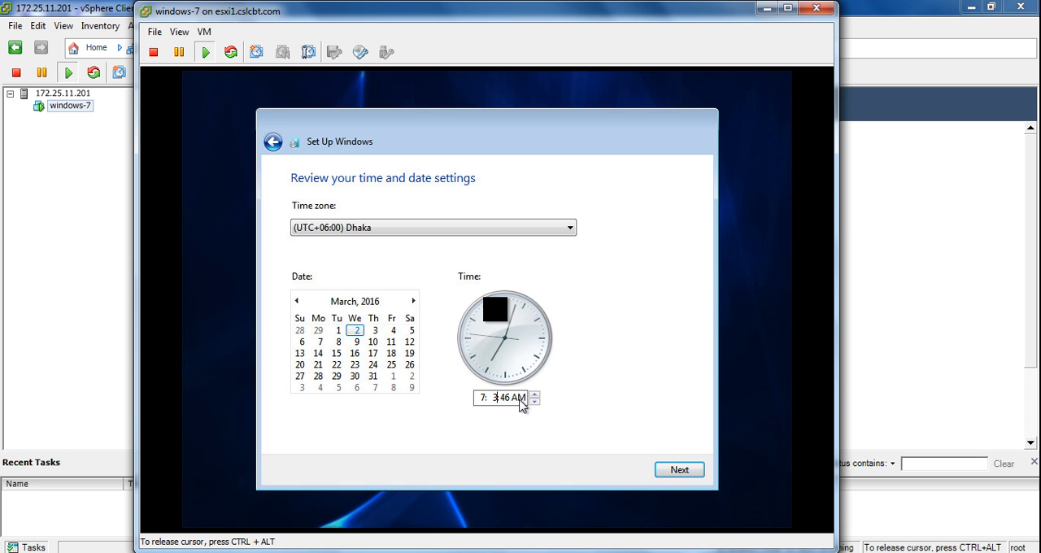
left_click(683, 472)
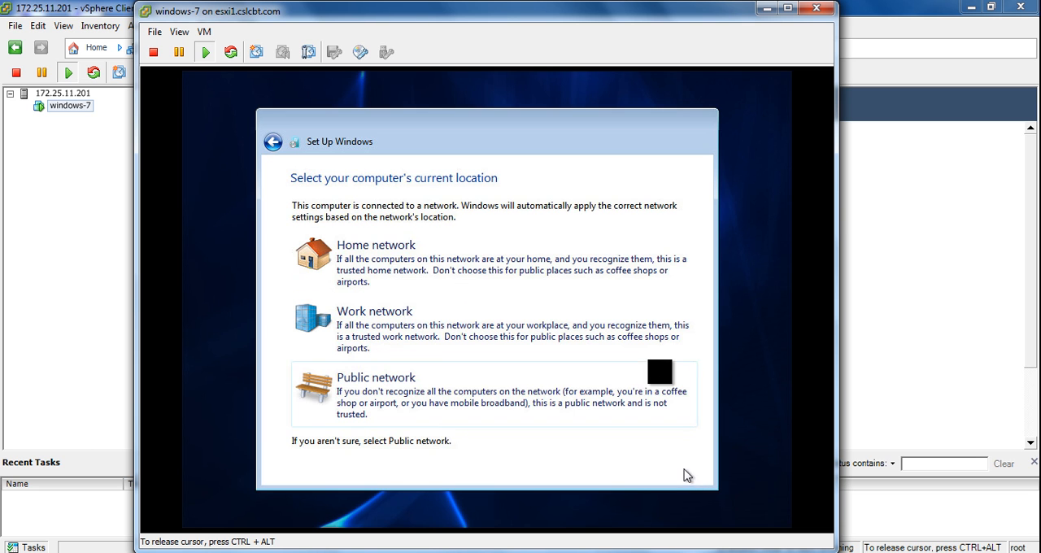
Set the network location to Home network and skip joining the homegroup.
left_click(507, 259)
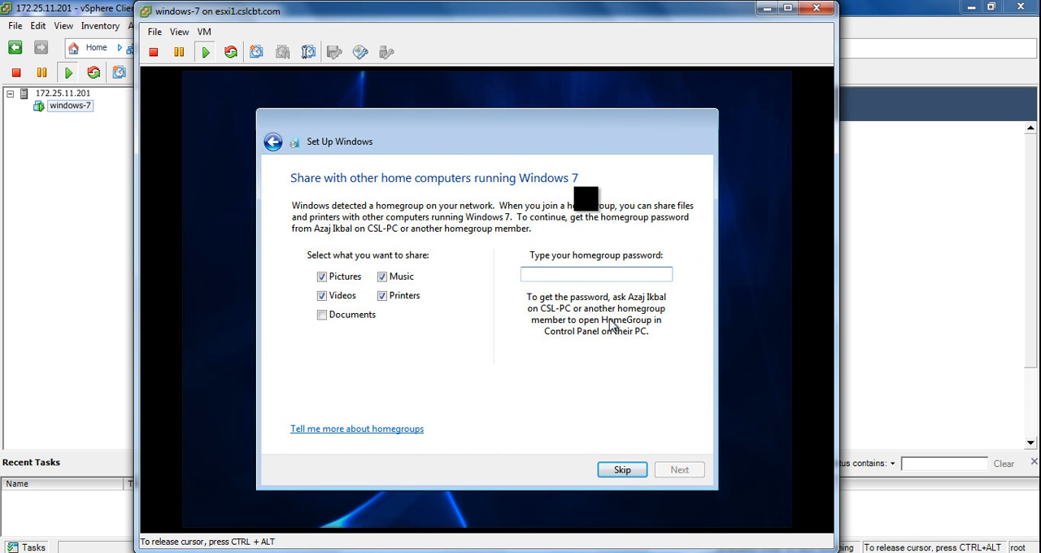
left_click(622, 469)
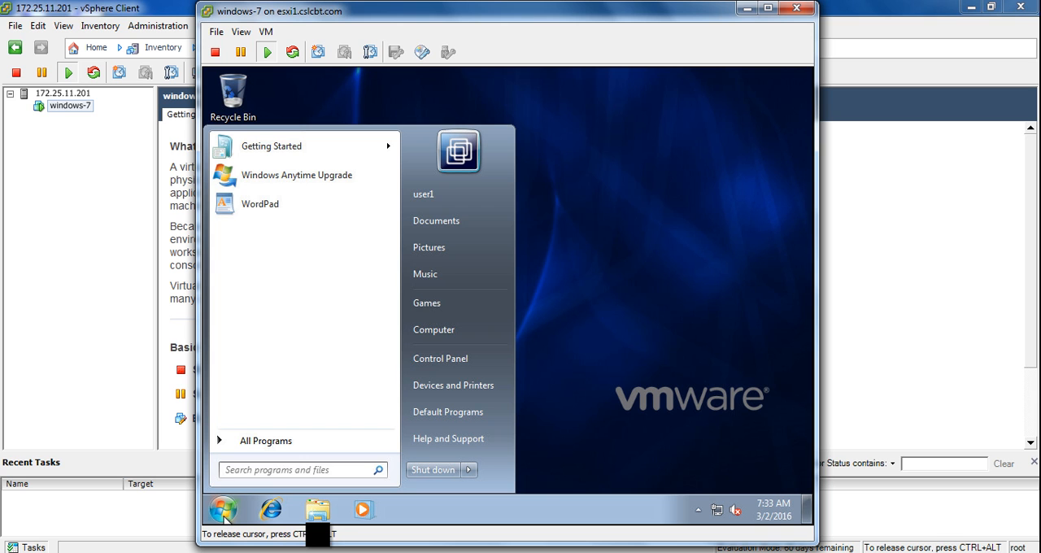
Show the Computer icon on the guest's desktop and close the Start menu.
left_click(460, 330)
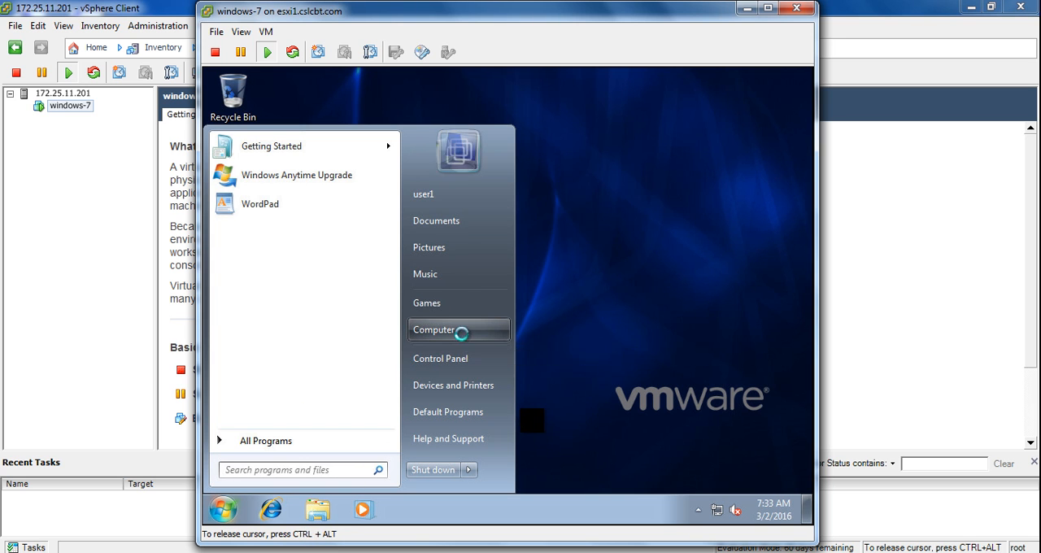
left_click(521, 423)
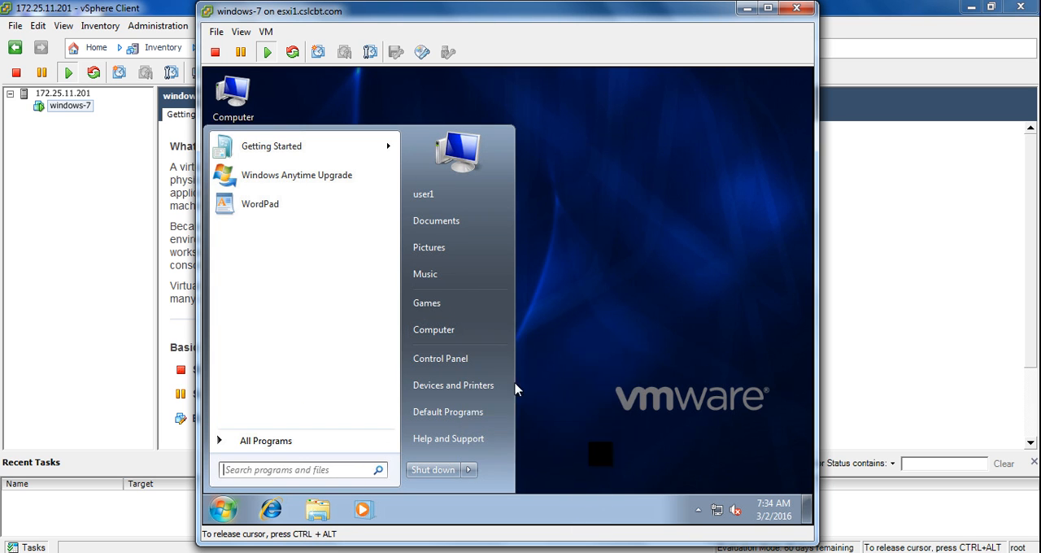
left_click(525, 382)
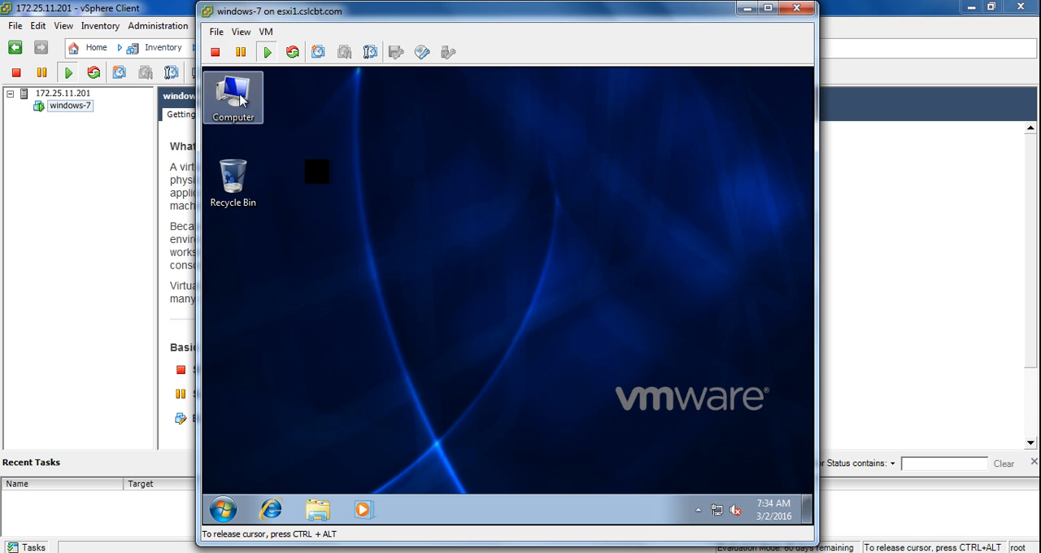
Check the guest's drives in Computer, and review its Windows edition, hardware, computer name and activation in the system properties.
double_click(236, 98)
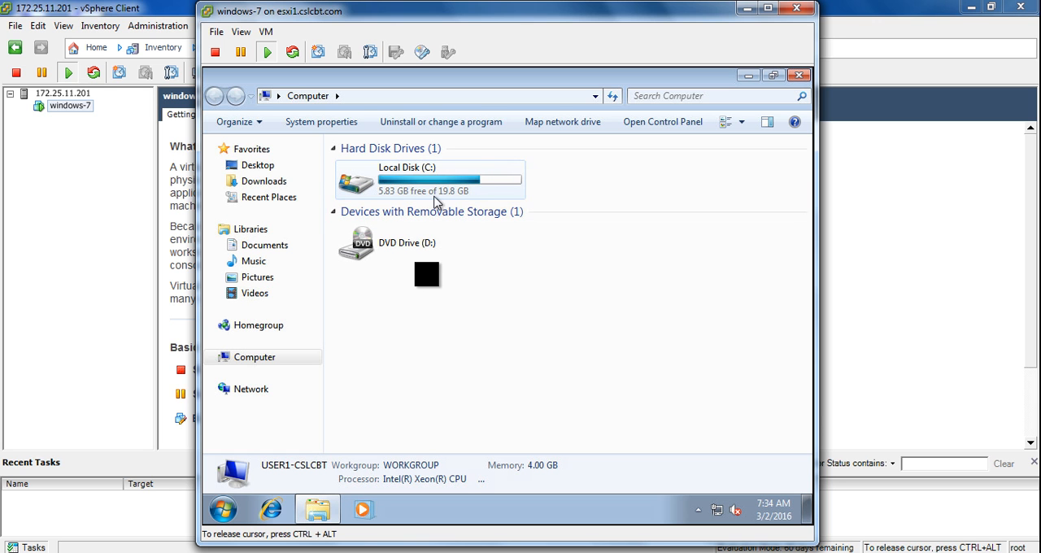
left_click(799, 75)
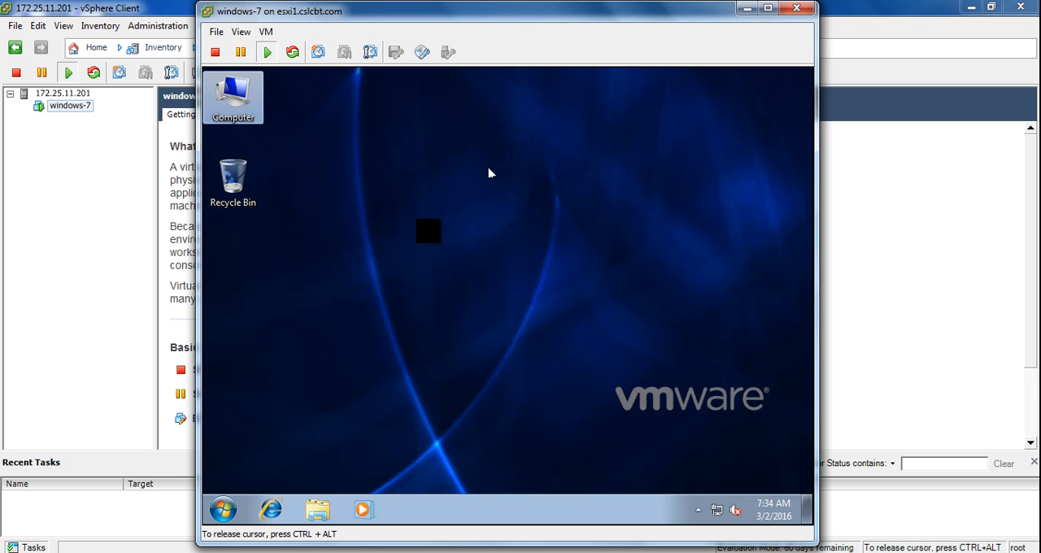
right_click(248, 100)
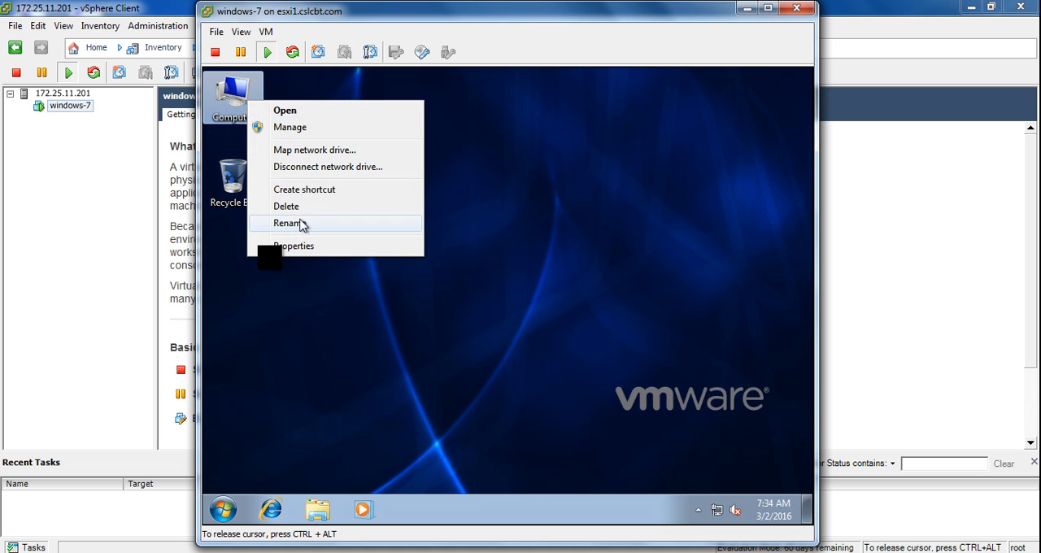
left_click(314, 247)
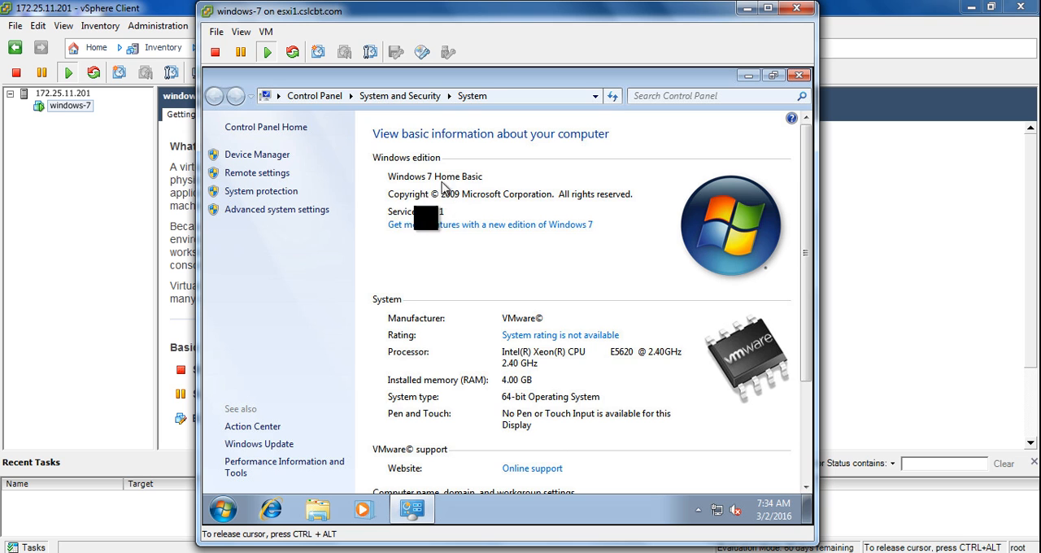
scroll(464, 341, "down", 2)
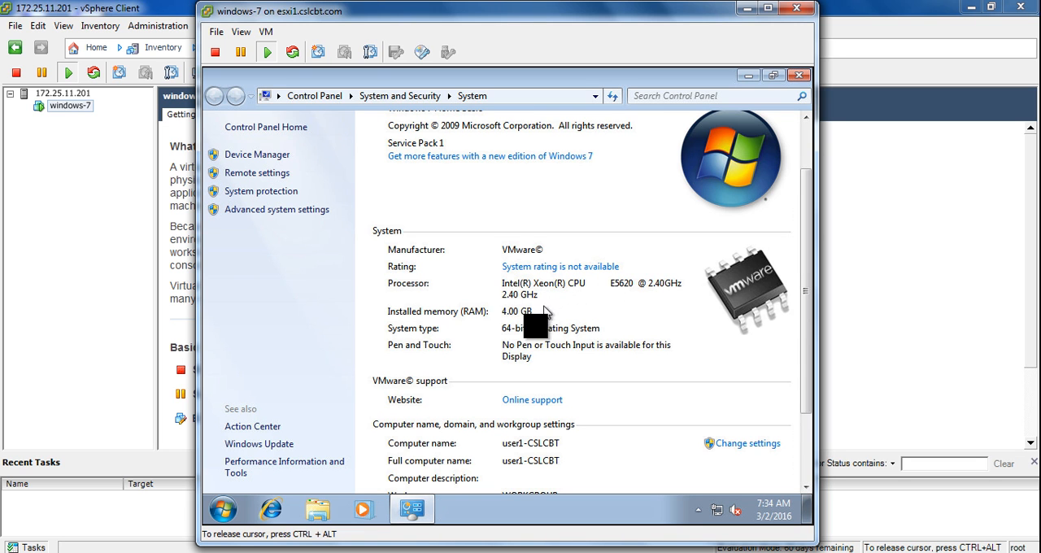
scroll(547, 460, "down", 3)
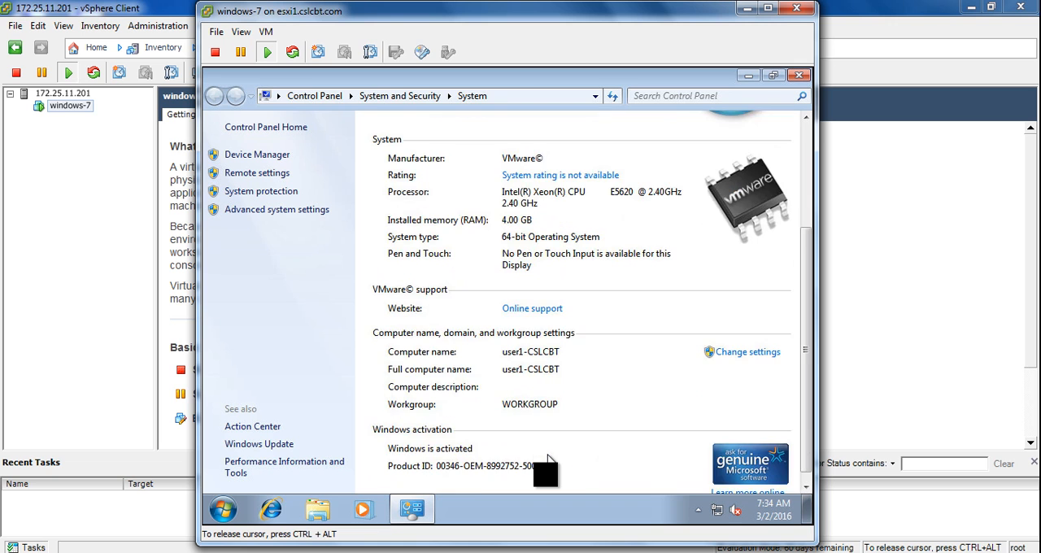
scroll(561, 460, "up", 5)
Examine the summary of the ESXi host 172.25.11.201, including its general details and resource usage.
left_click(63, 93)
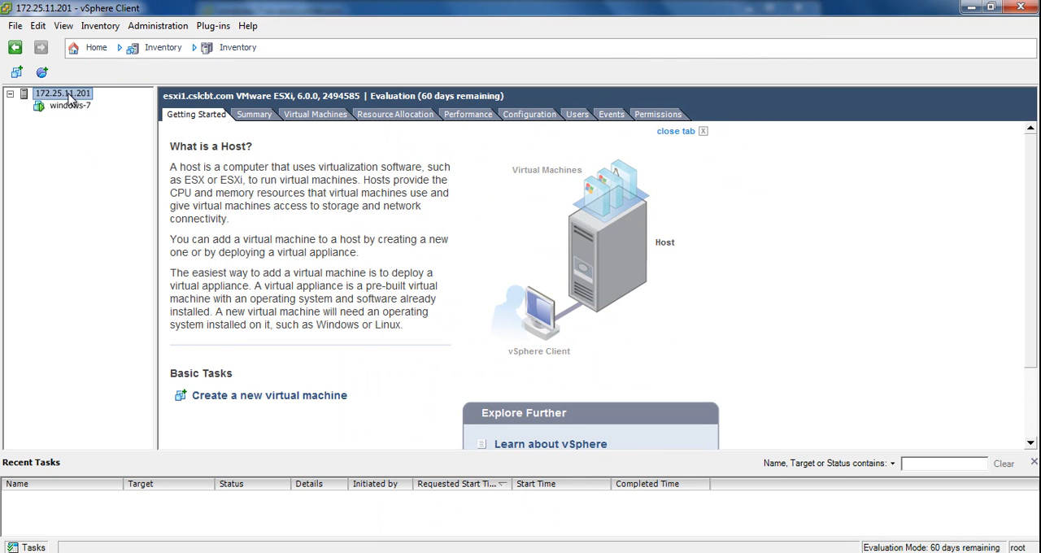
left_click(254, 115)
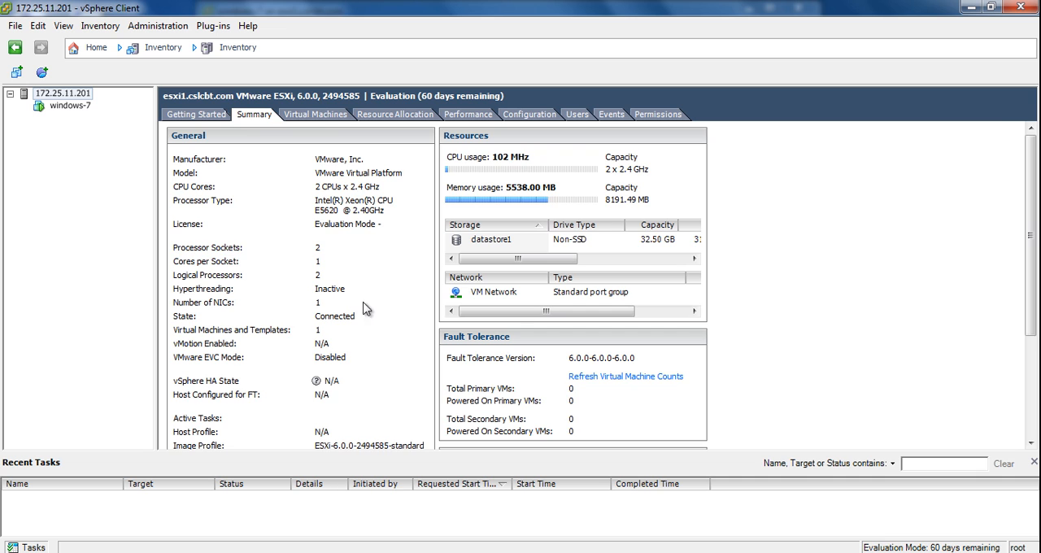
Check the state, storage use, and CPU and memory usage of windows-7 in the host's virtual machine list.
left_click(317, 115)
left_click(222, 173)
left_click(246, 172)
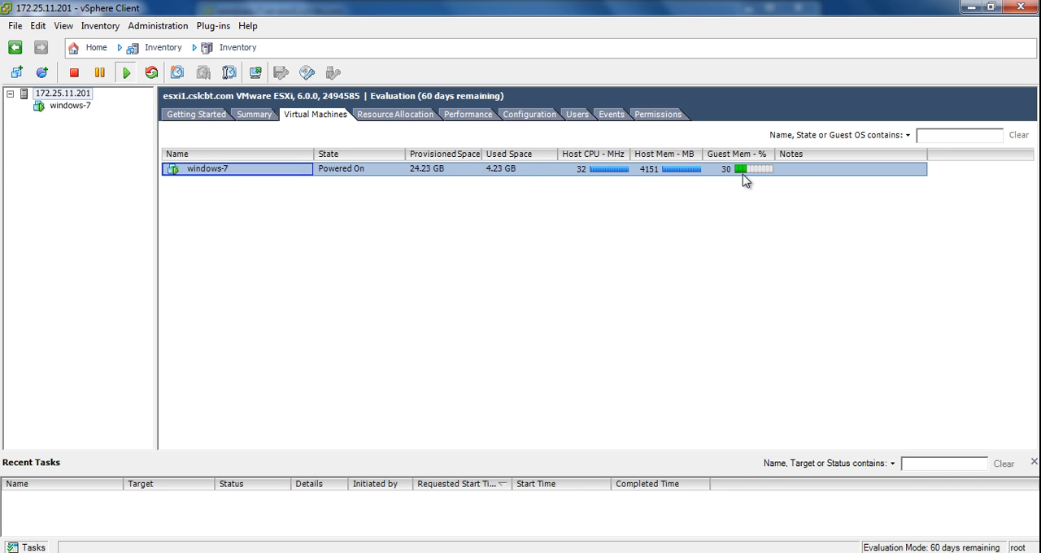
left_click(729, 194)
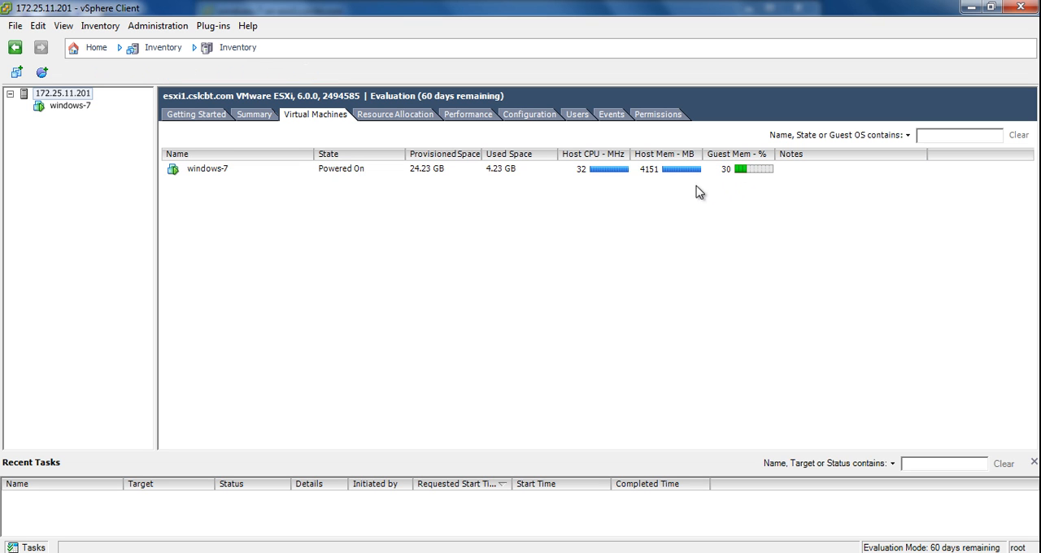
Review the host's CPU, memory and storage resource allocation for windows-7, including reservations, limits and shares.
left_click(395, 114)
left_click(350, 234)
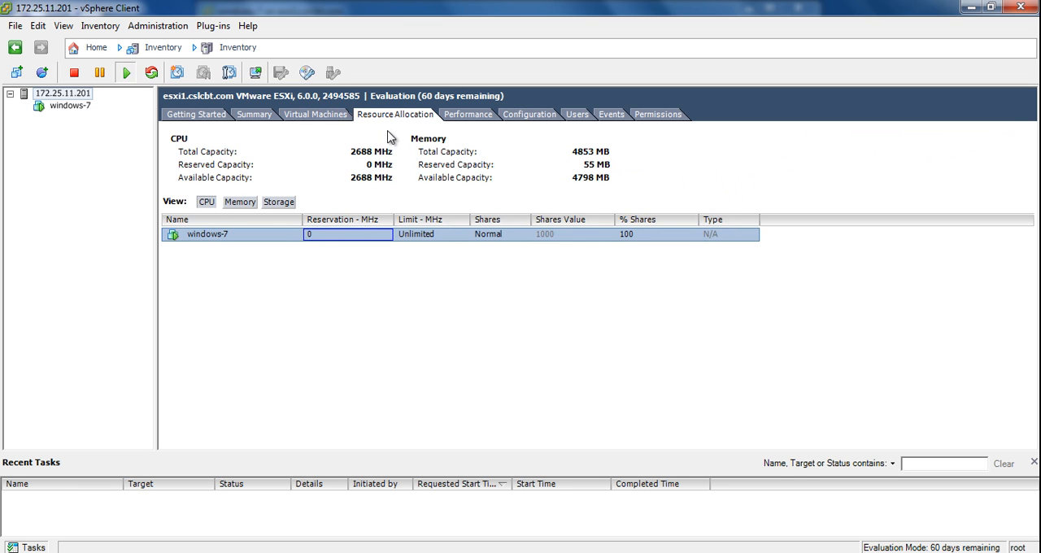
left_click(277, 294)
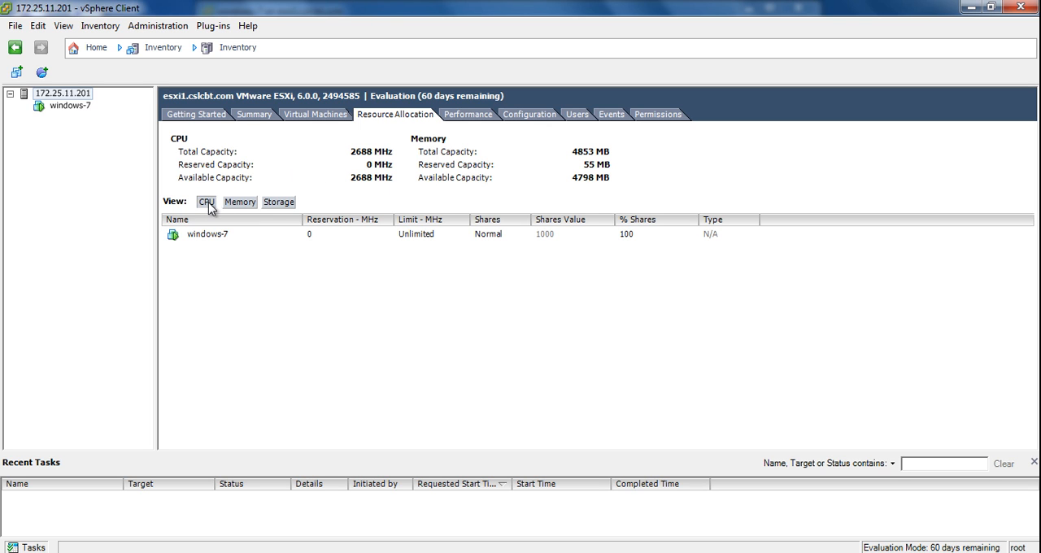
left_click(246, 206)
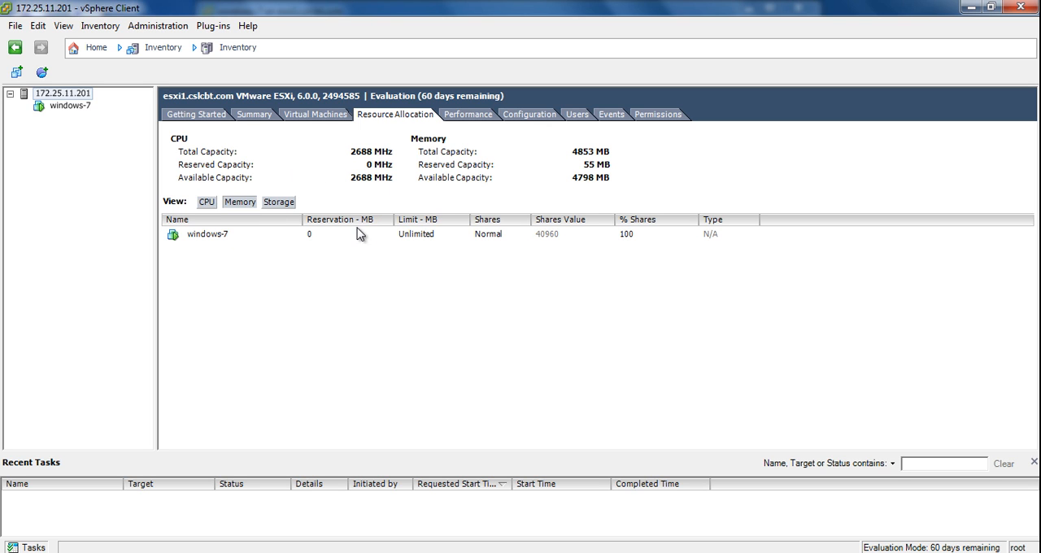
left_click(276, 205)
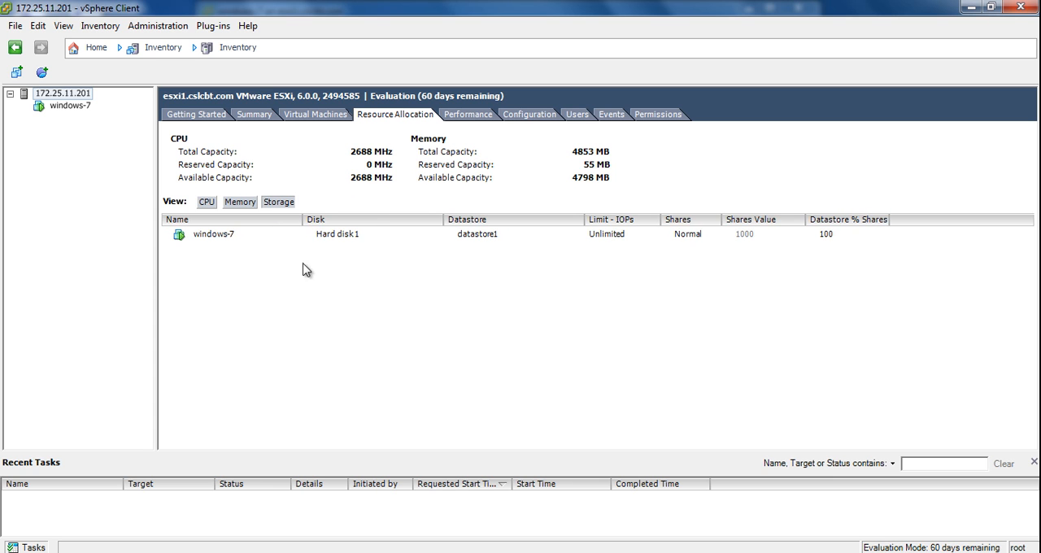
left_click(338, 236)
left_click(750, 220)
left_click(644, 249)
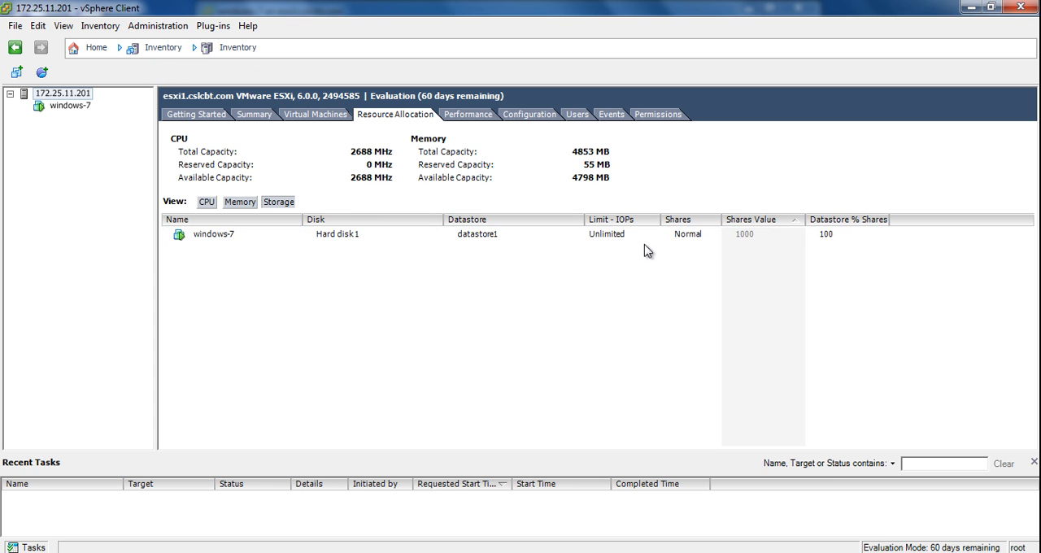
Revisit the host's summary and virtual machine list, and examine the guest and power commands available for windows-7.
left_click(193, 118)
left_click(251, 121)
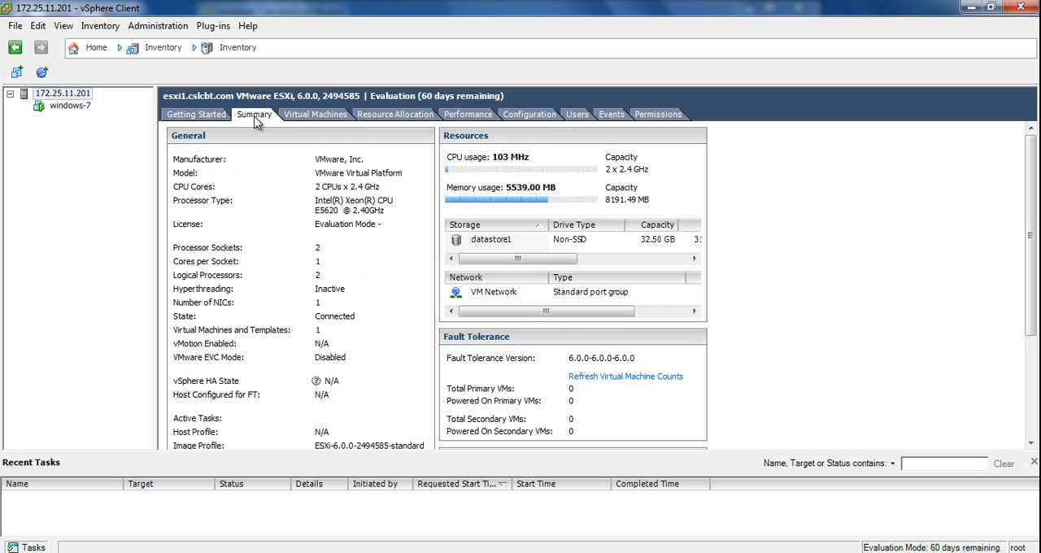
left_click(317, 120)
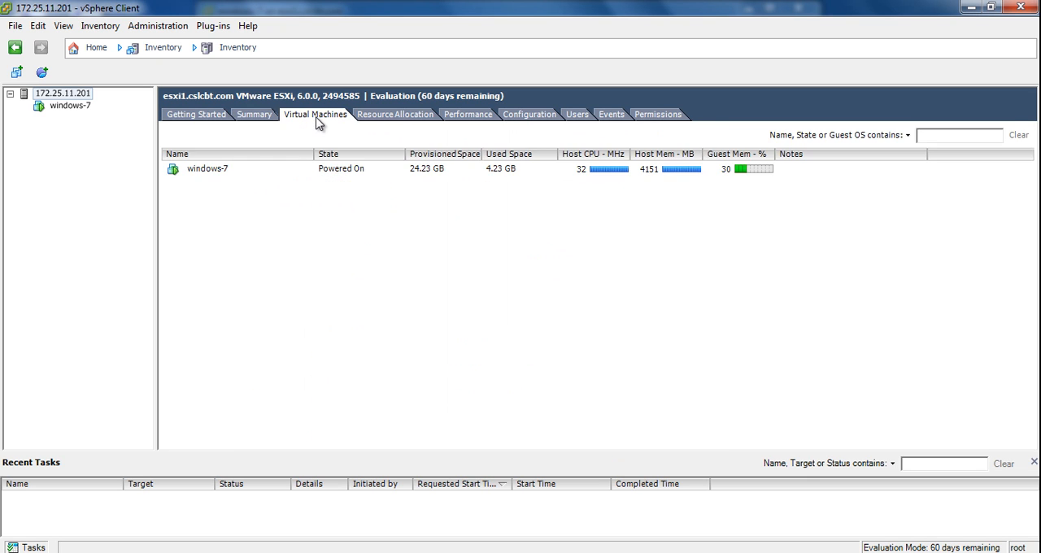
left_click(231, 174)
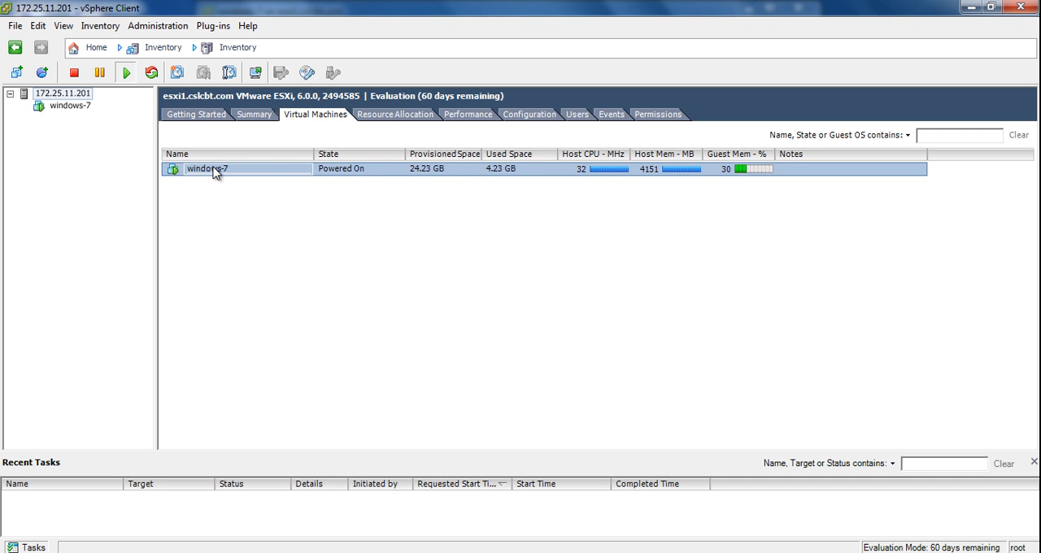
right_click(187, 166)
mouse_move(316, 193)
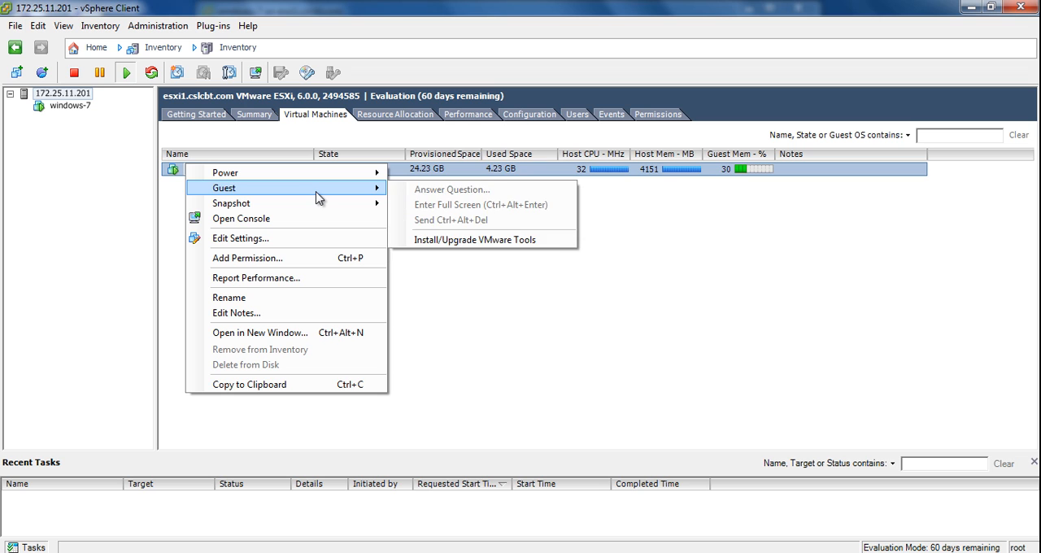
mouse_move(330, 172)
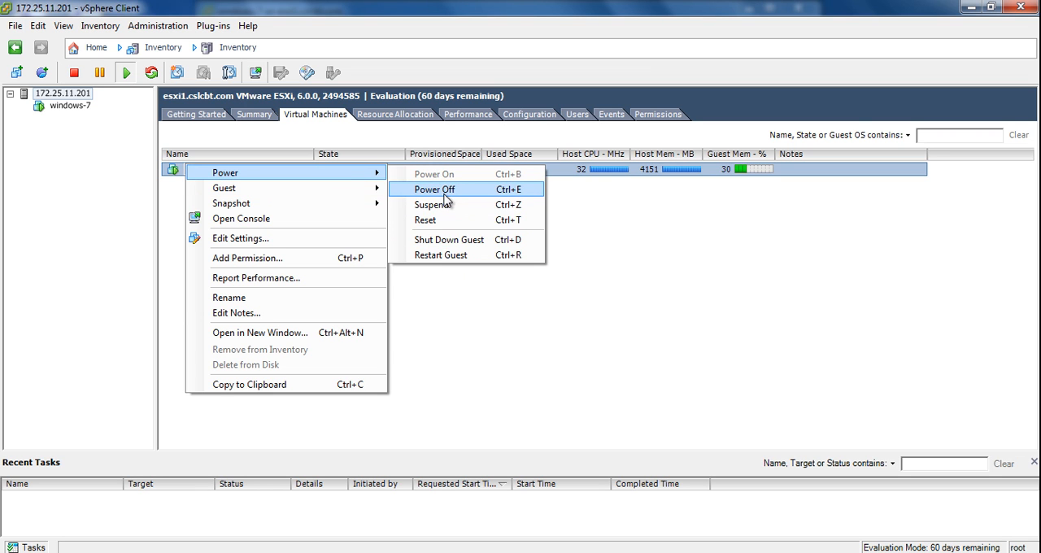
left_click(428, 340)
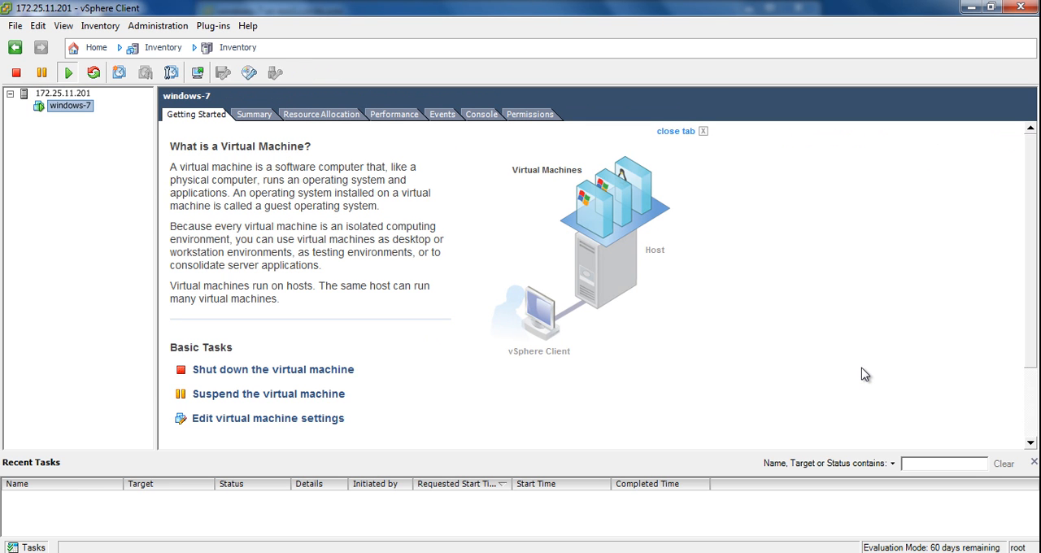